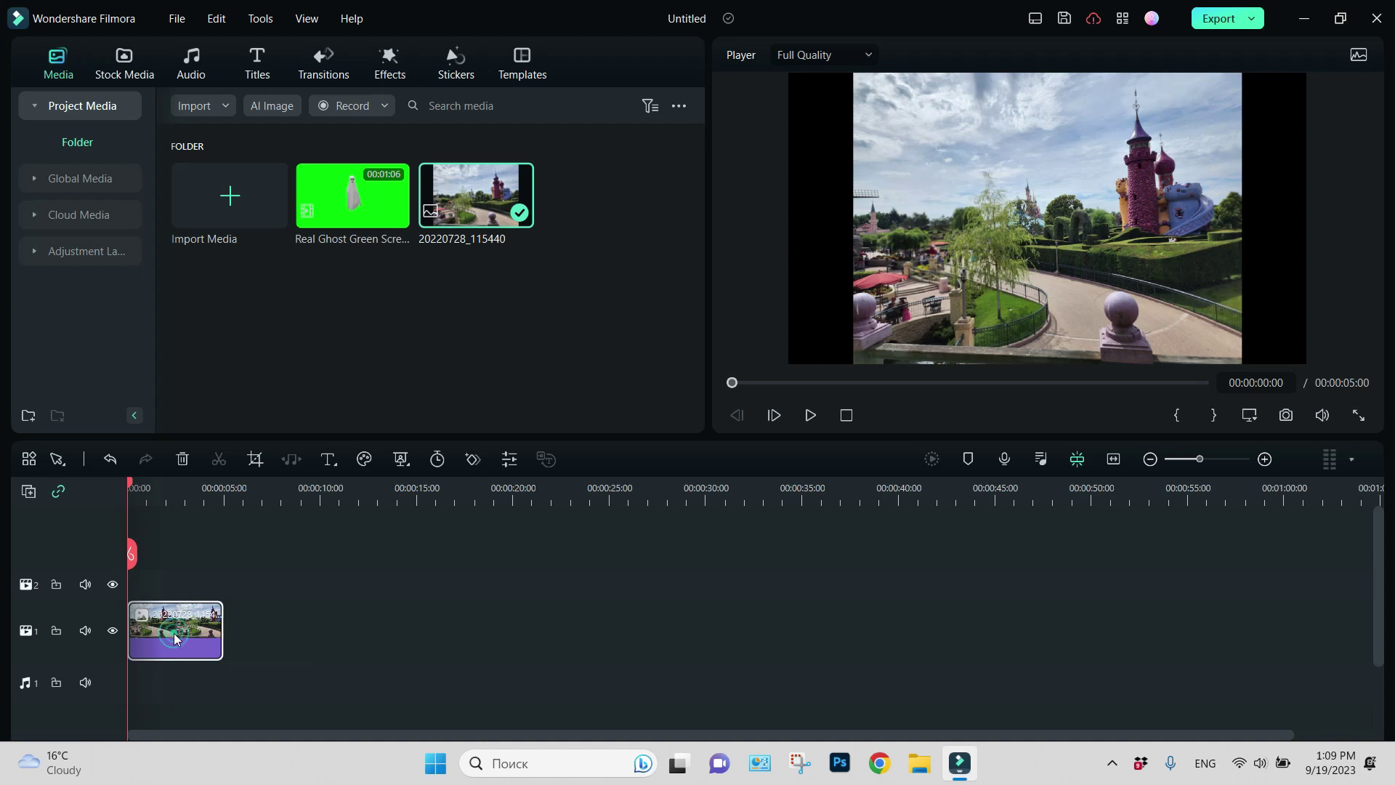
# Crop the photo clip to a 16:9 ratio and extend its duration on the timeline to about 00:00:24:53
pyautogui.rightClick(175, 635)
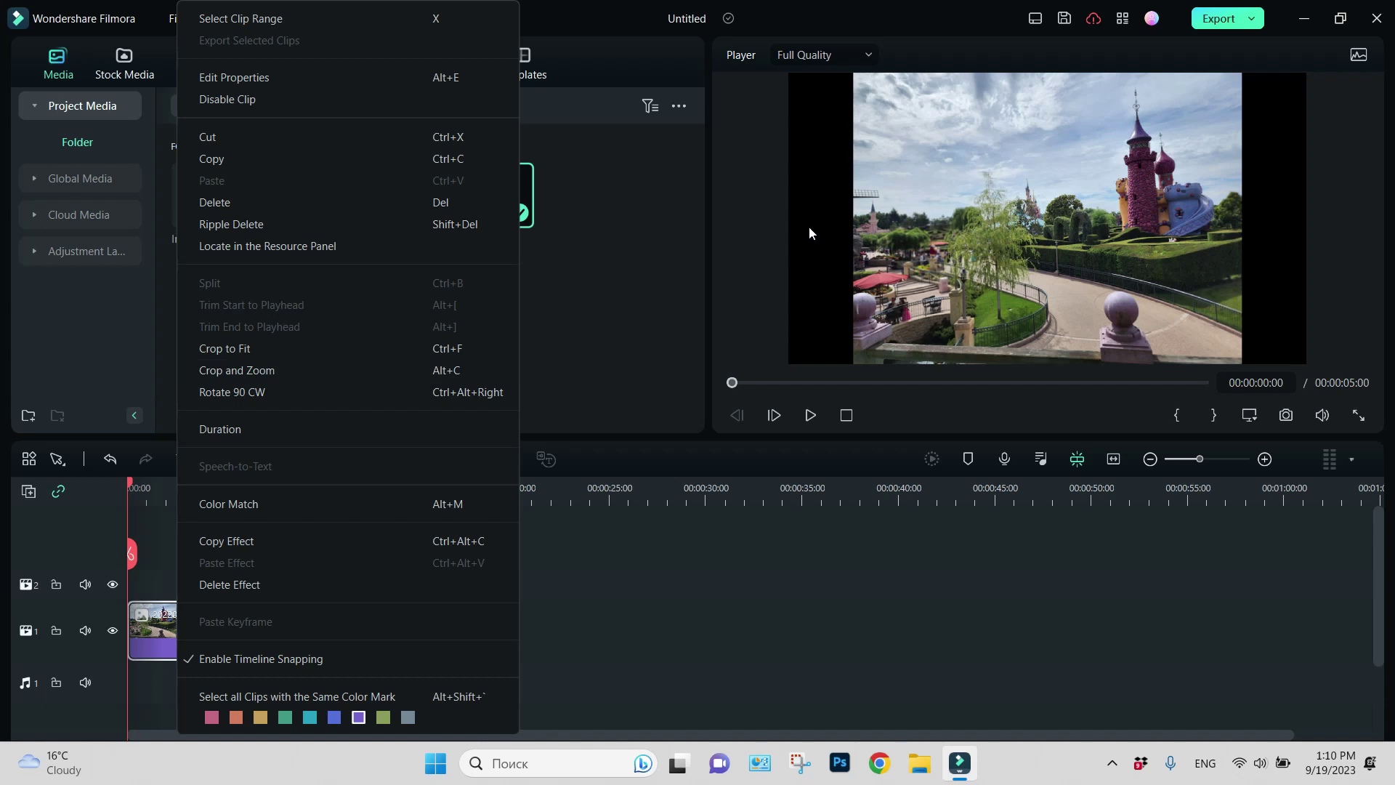
pyautogui.click(366, 371)
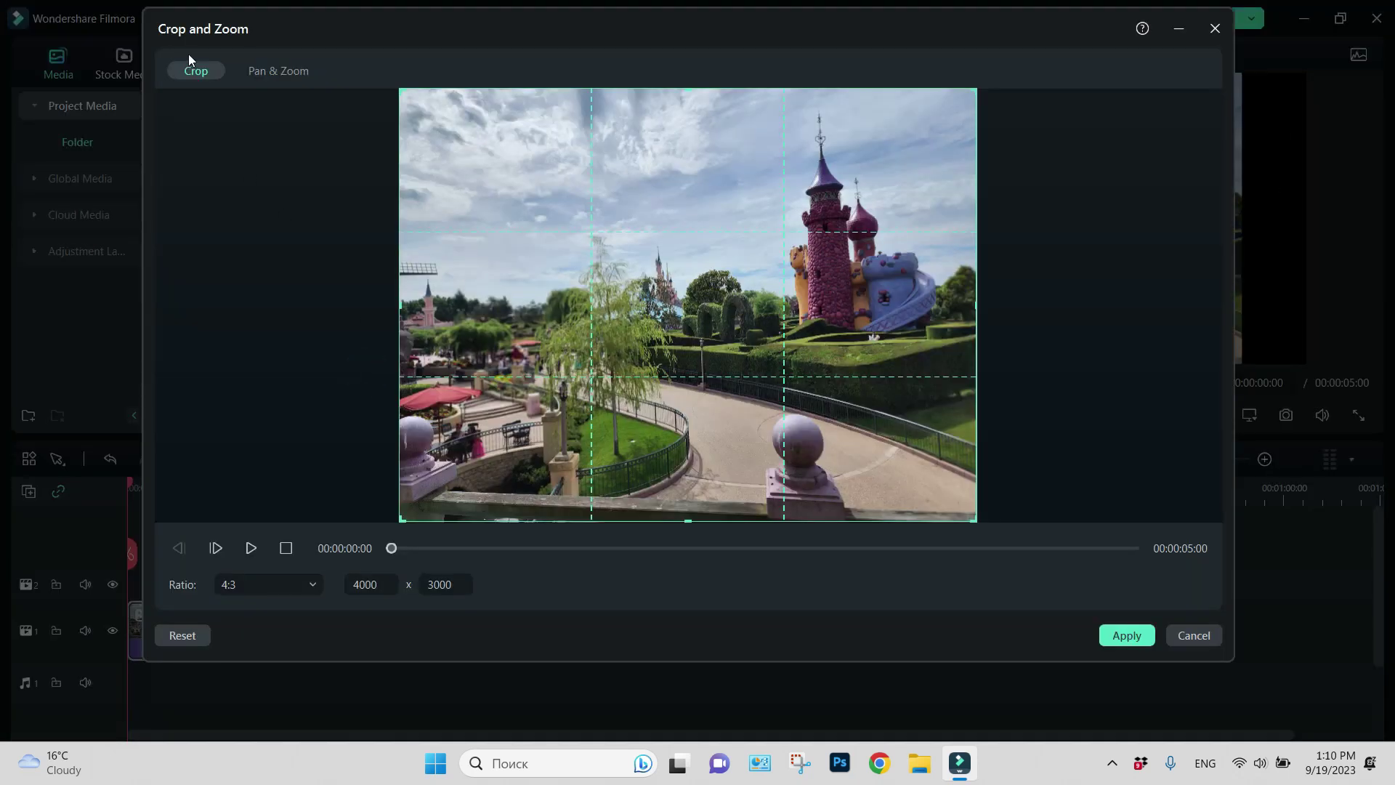
pyautogui.click(313, 585)
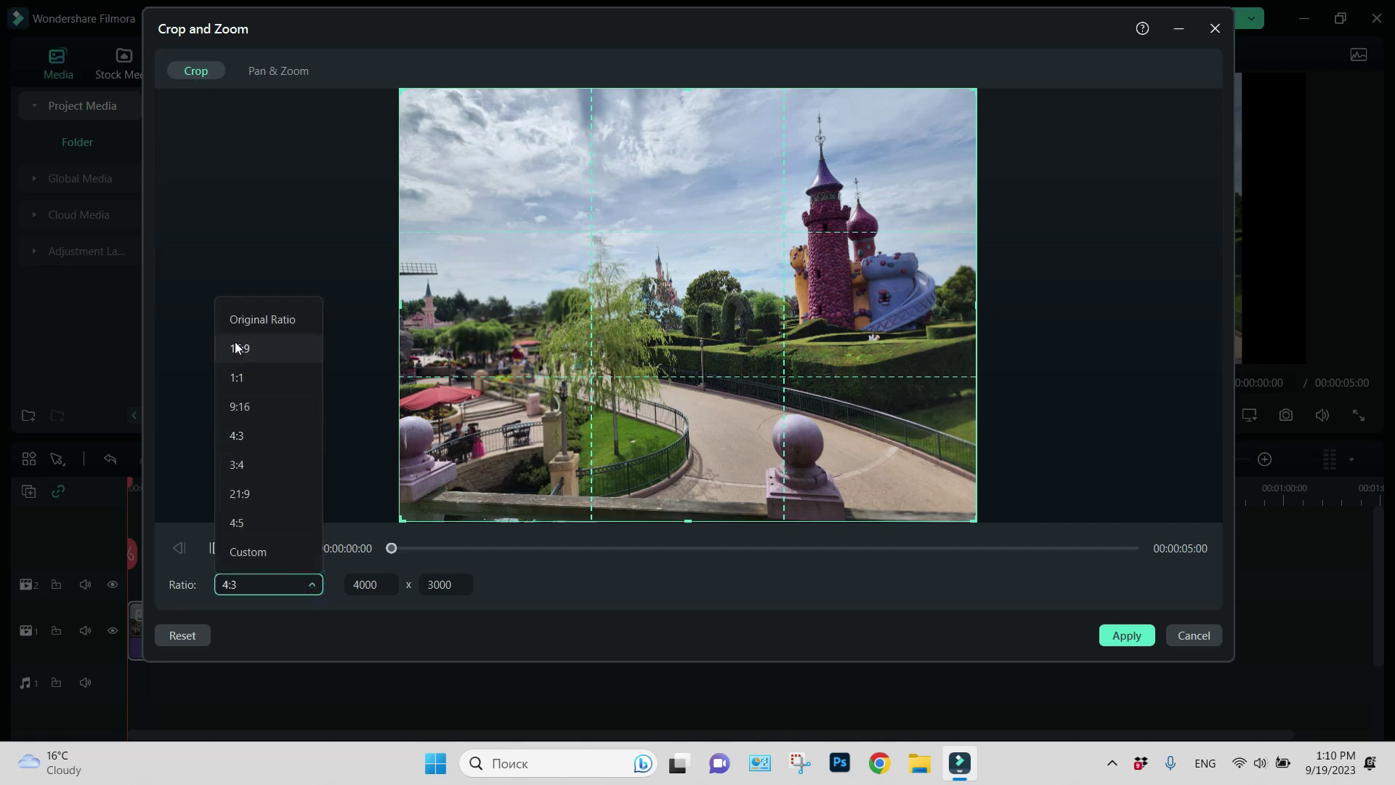
pyautogui.click(236, 348)
pyautogui.moveTo(695, 345); pyautogui.dragTo(657, 330)
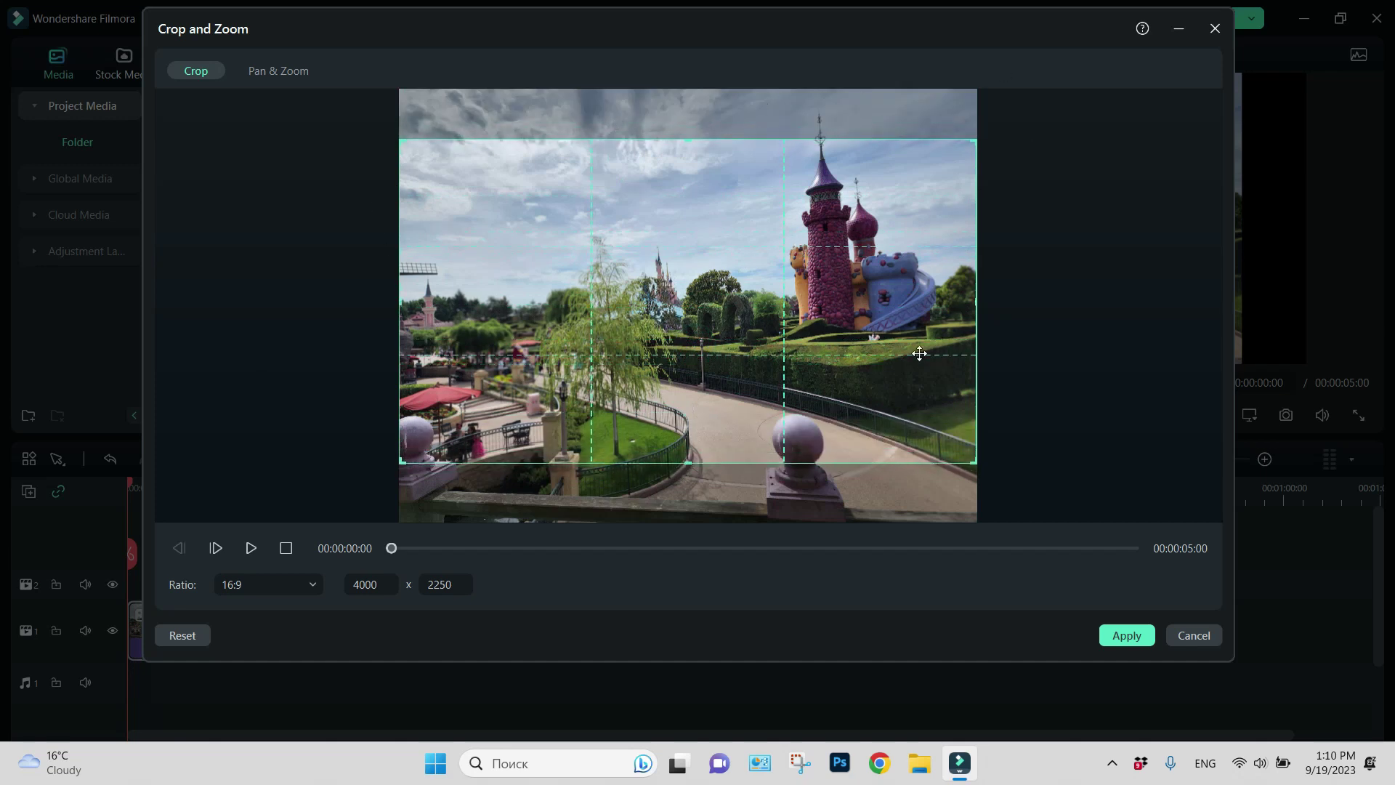
pyautogui.click(1127, 636)
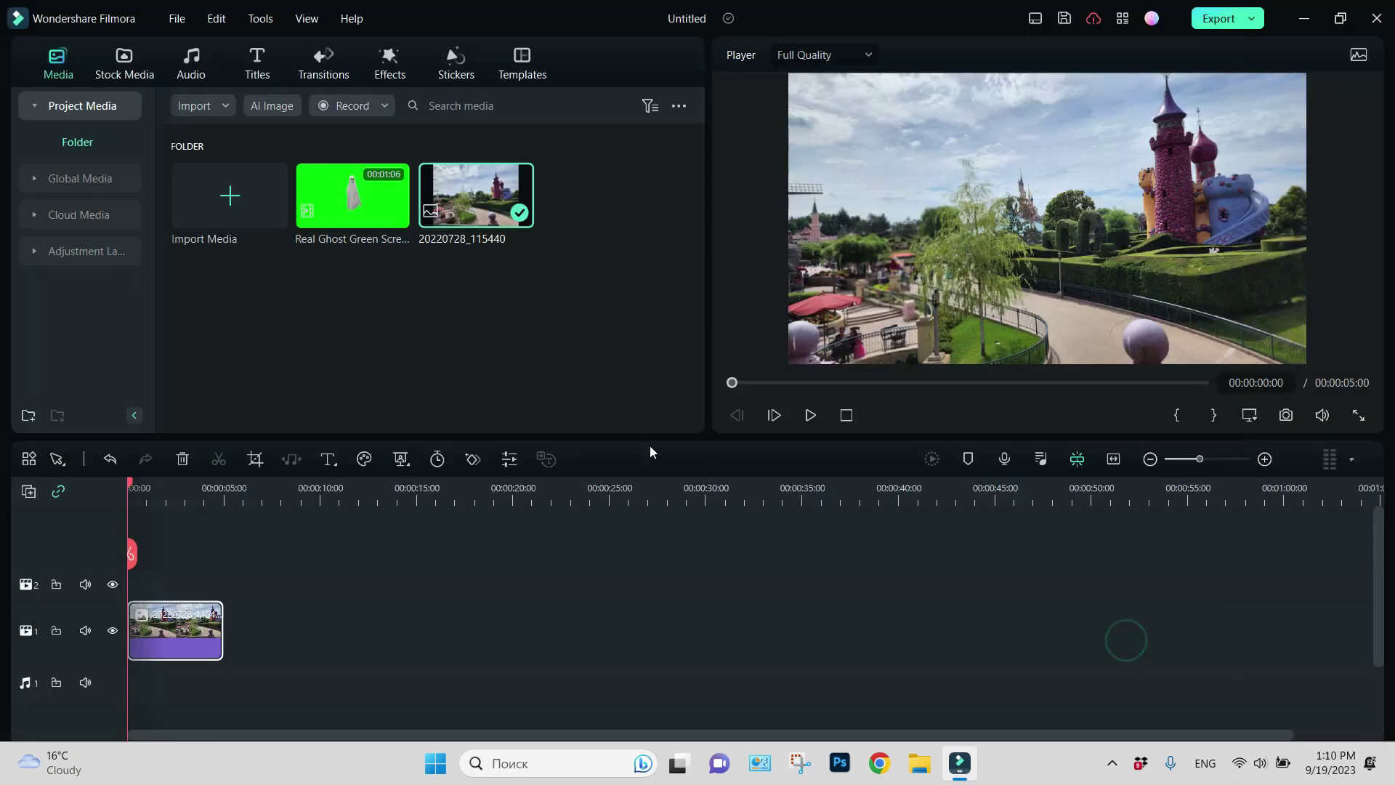
pyautogui.moveTo(222, 632); pyautogui.dragTo(602, 637)
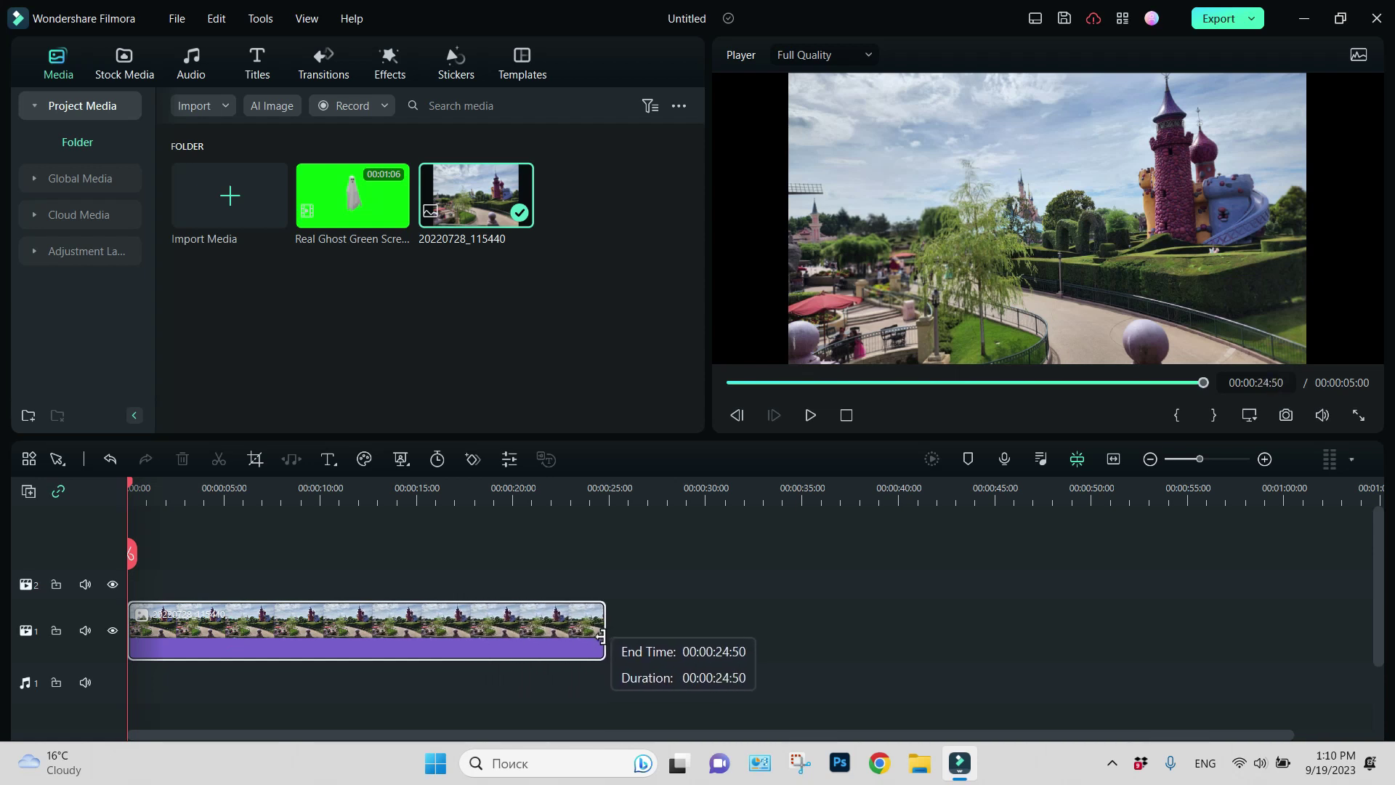
pyautogui.moveTo(601, 636); pyautogui.dragTo(603, 637)
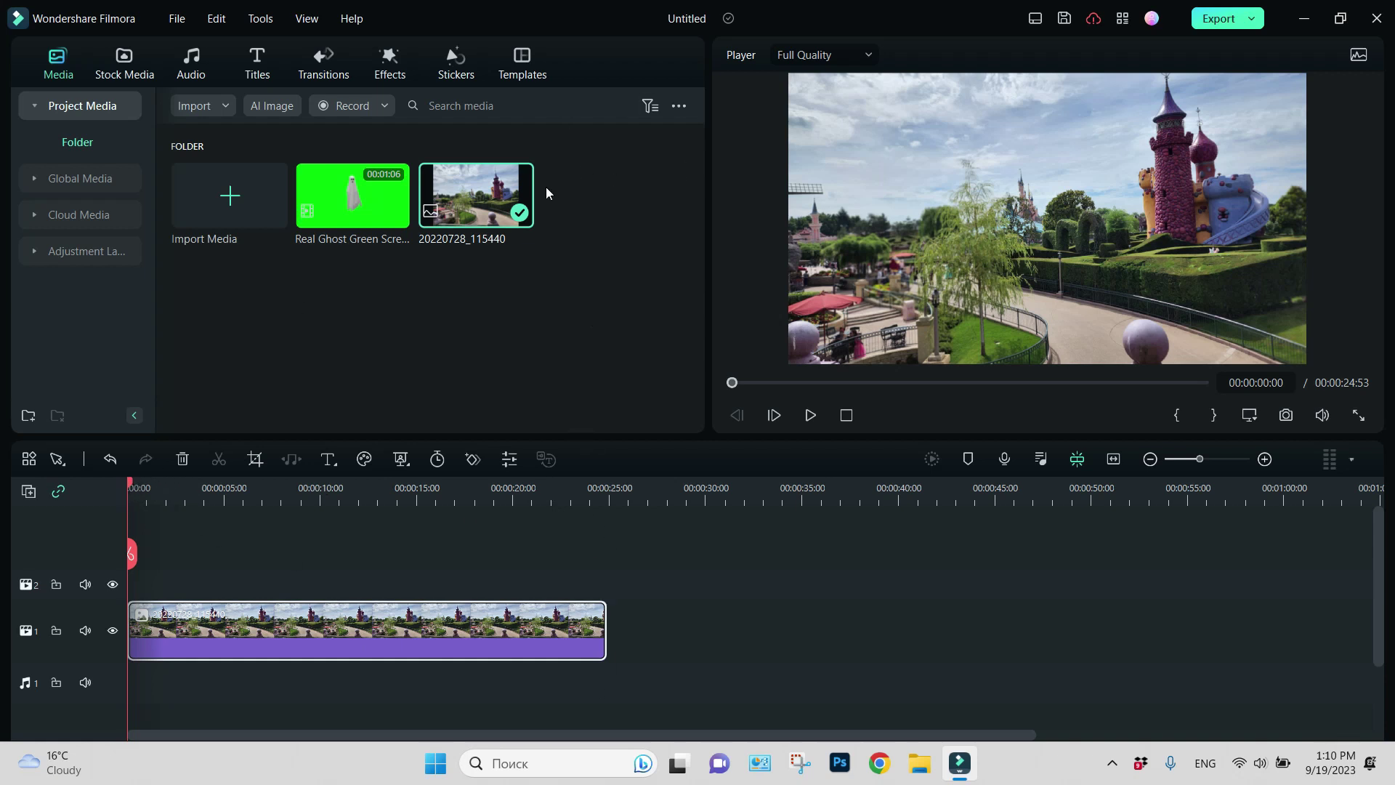
# Preview the green-screen ghost video and place it on track 2 above the photo clip, starting at 00:00
pyautogui.click(371, 204)
pyautogui.doubleClick(371, 199)
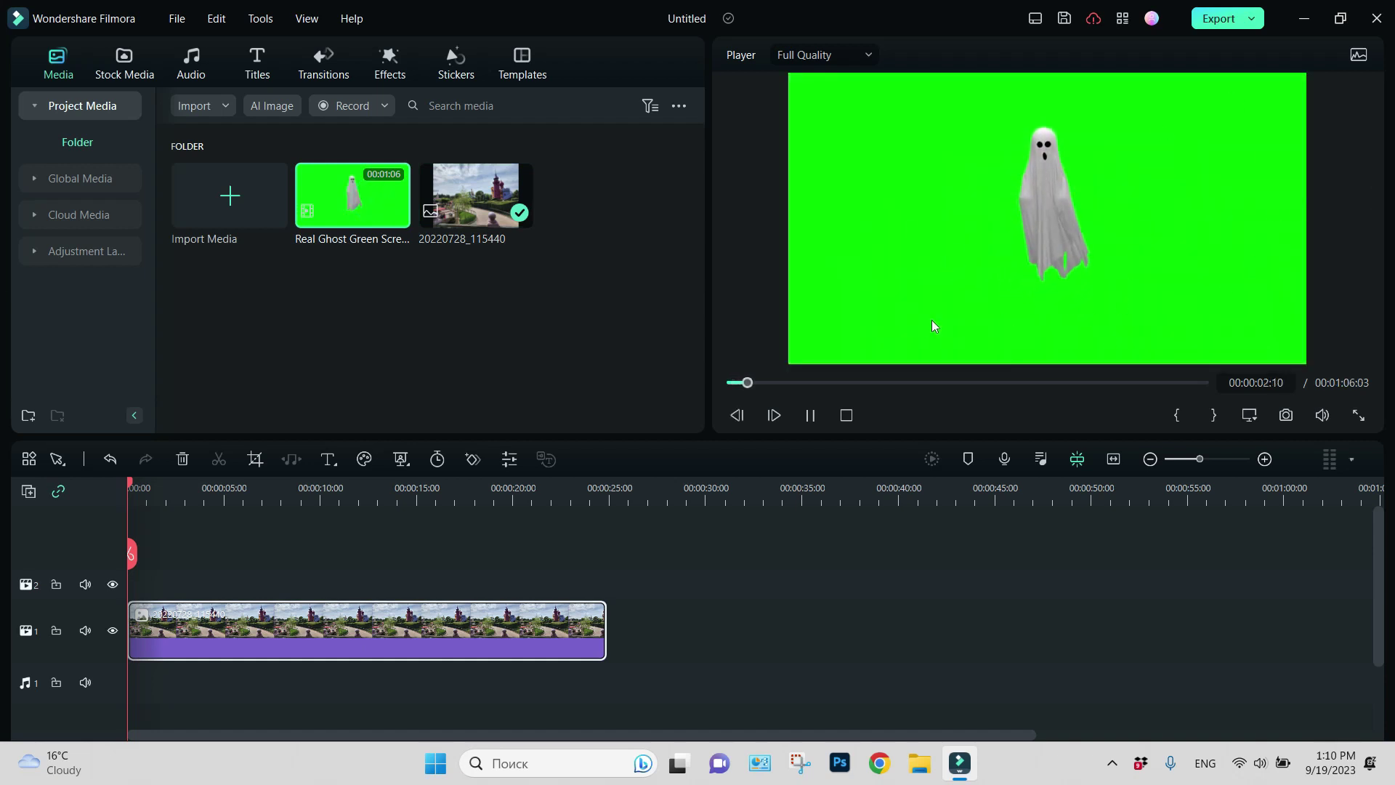
pyautogui.moveTo(356, 180); pyautogui.dragTo(140, 606)
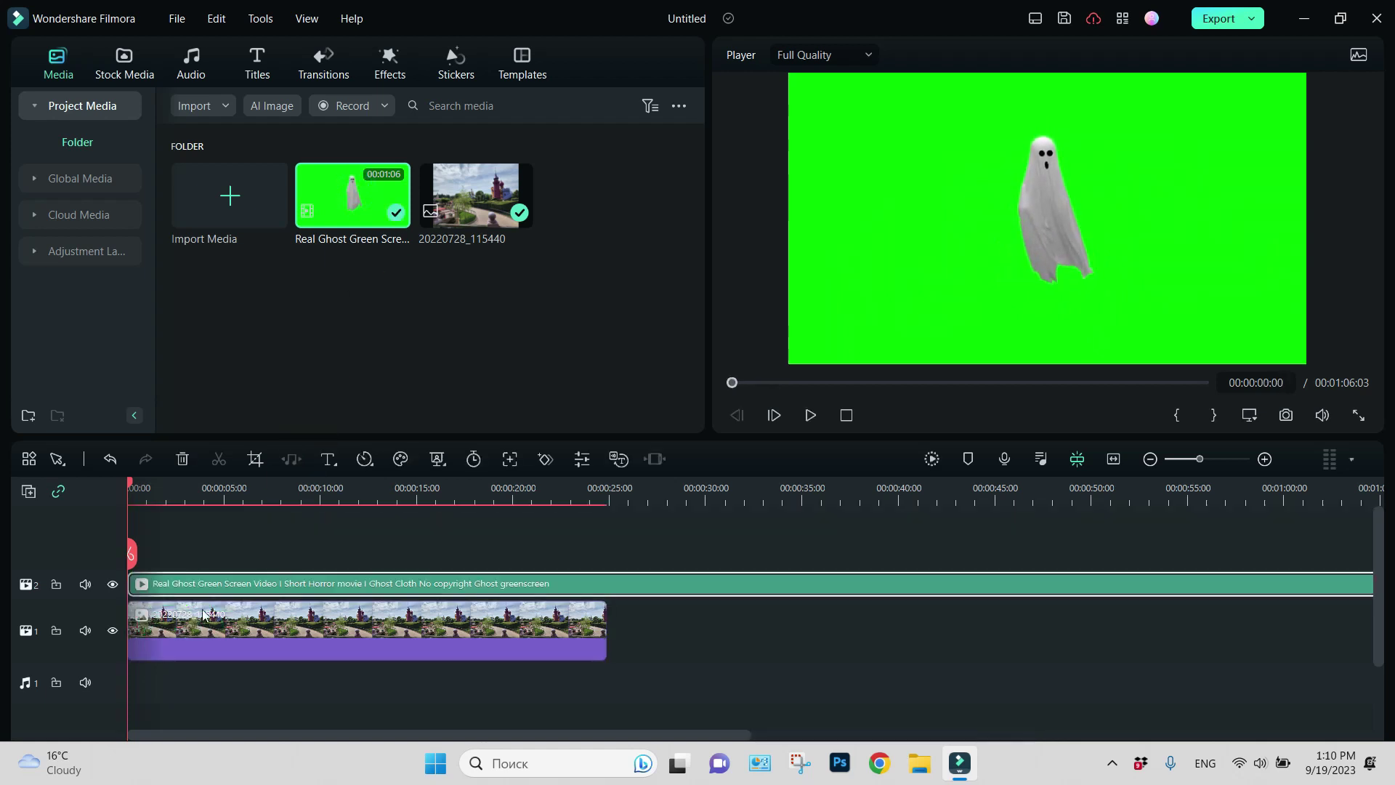
# Split the ghost clip at the end of the photo clip, at 00:00:24:53, and delete the part after it
pyautogui.moveTo(130, 486); pyautogui.dragTo(612, 486)
pyautogui.moveTo(1201, 459); pyautogui.dragTo(1236, 464)
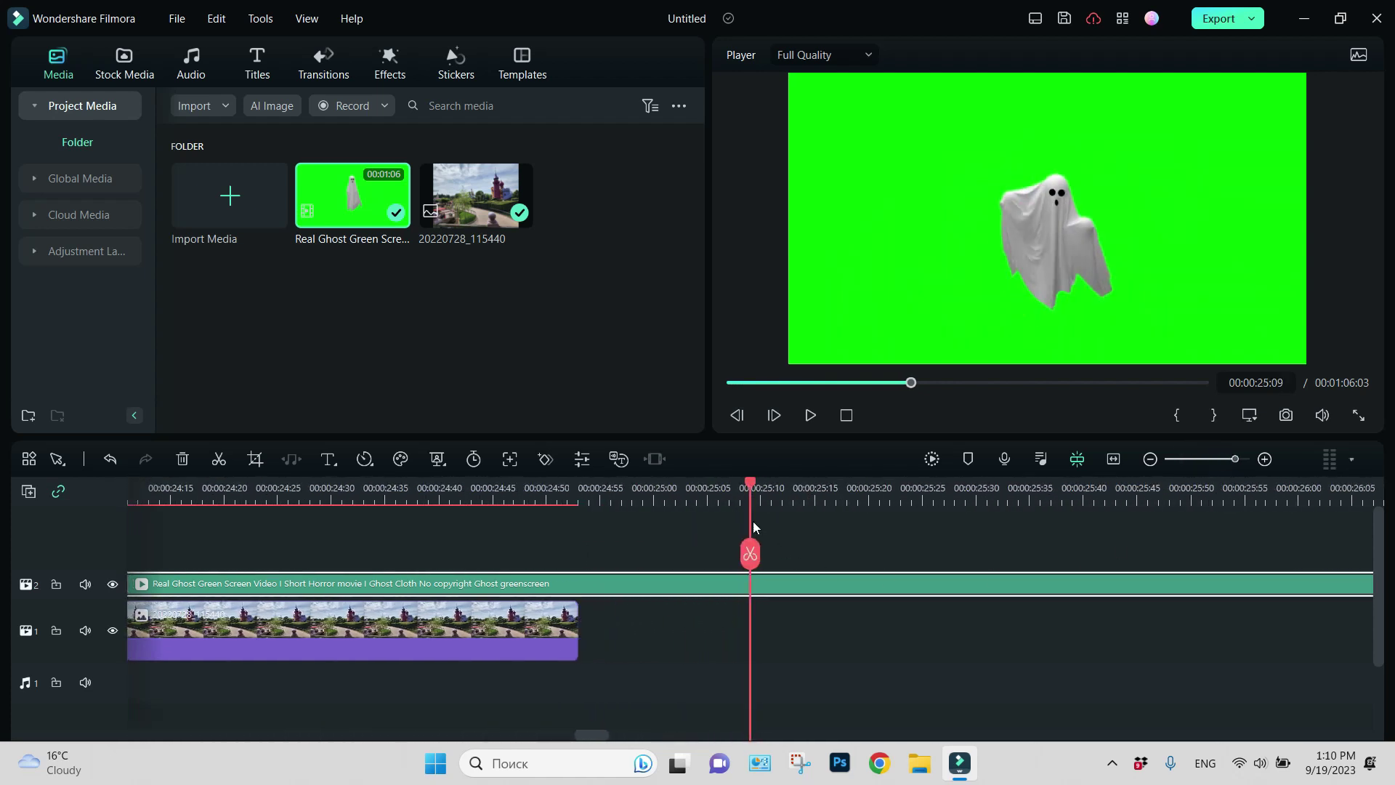
pyautogui.moveTo(756, 475); pyautogui.dragTo(581, 550)
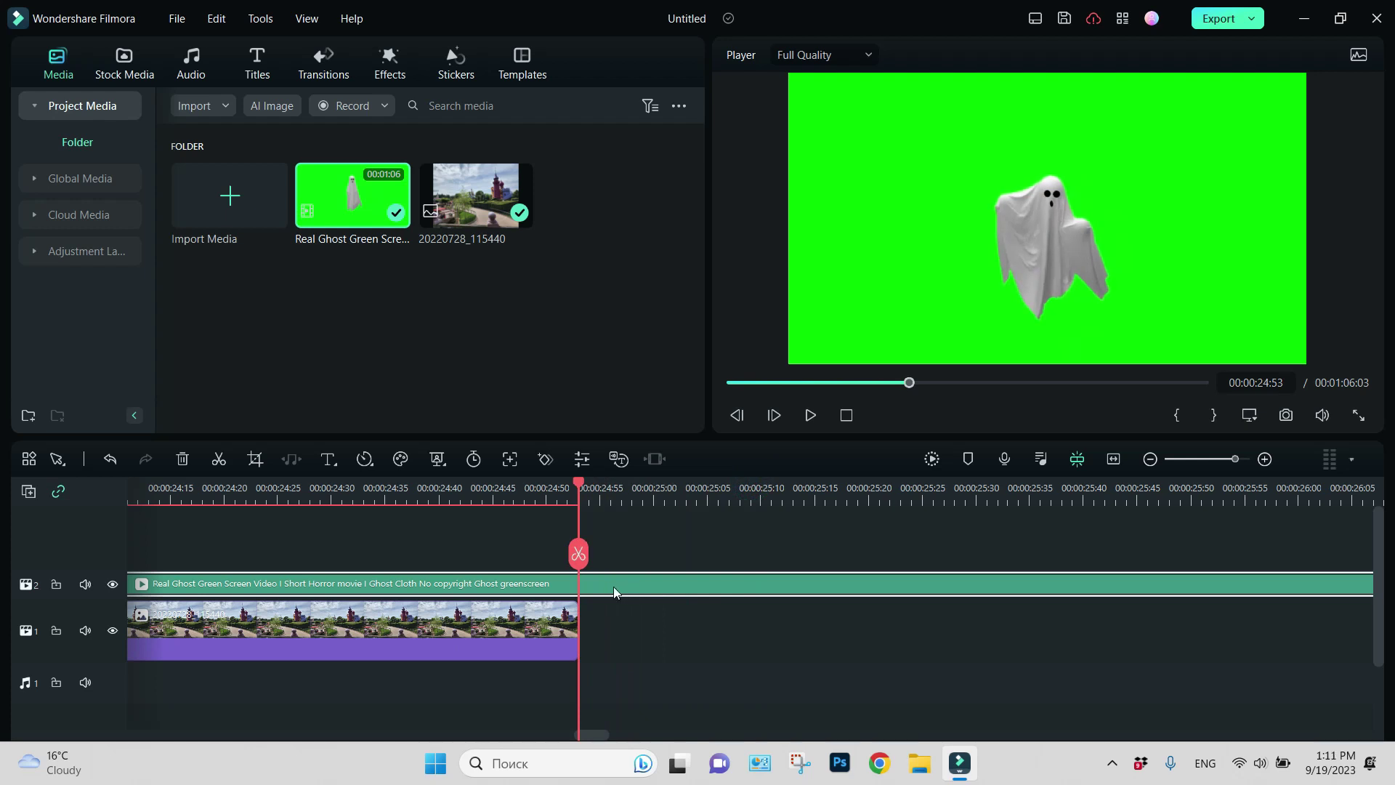
pyautogui.hotkey('ctrl', 'b')
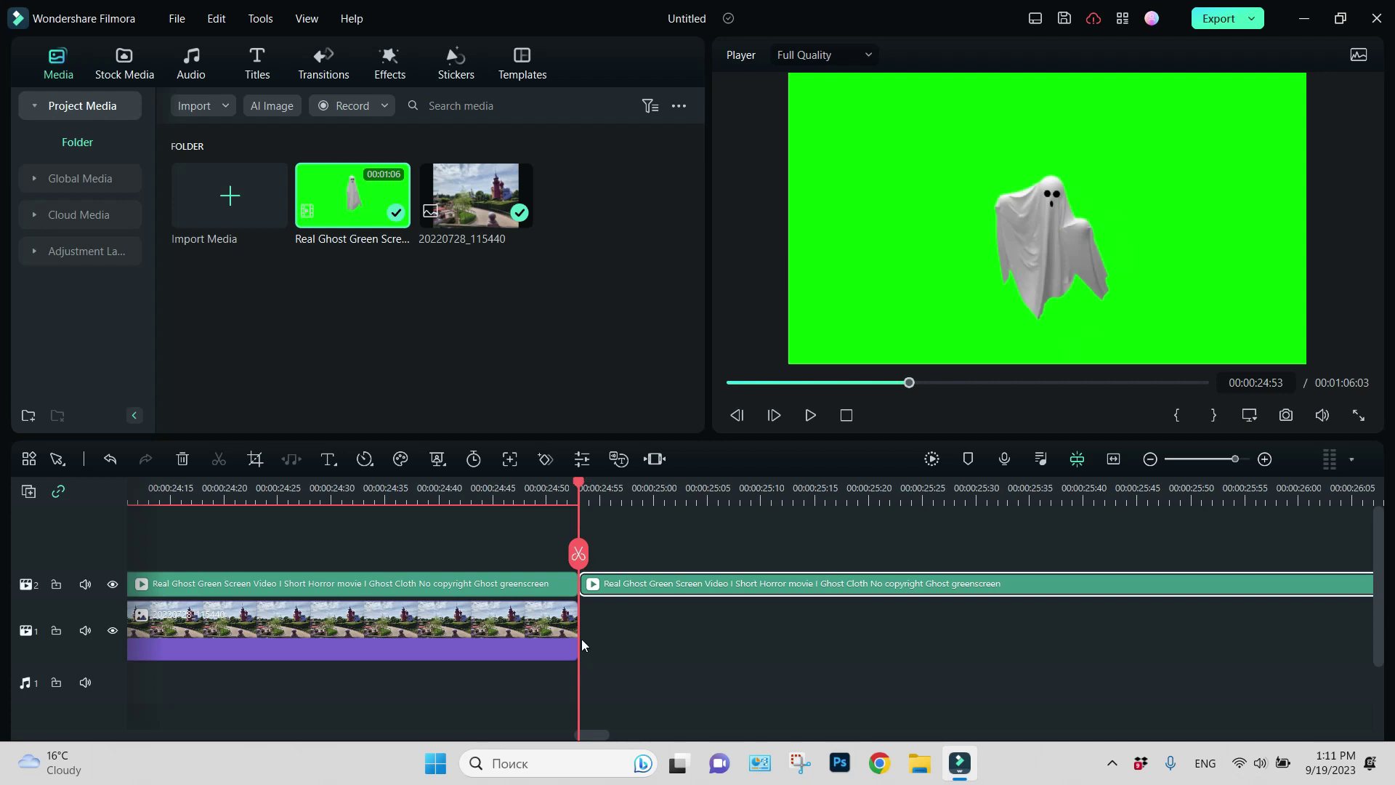
pyautogui.rightClick(987, 593)
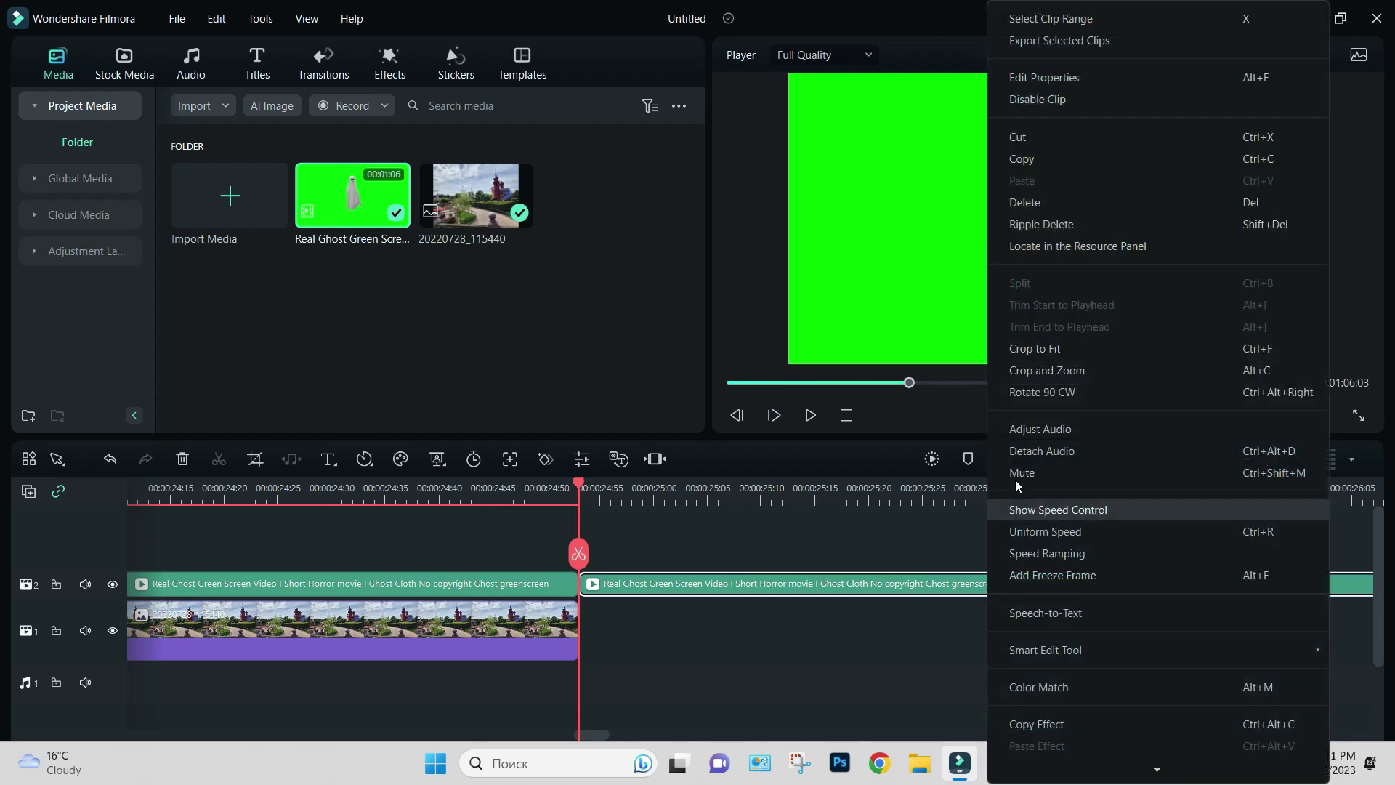
pyautogui.click(1038, 207)
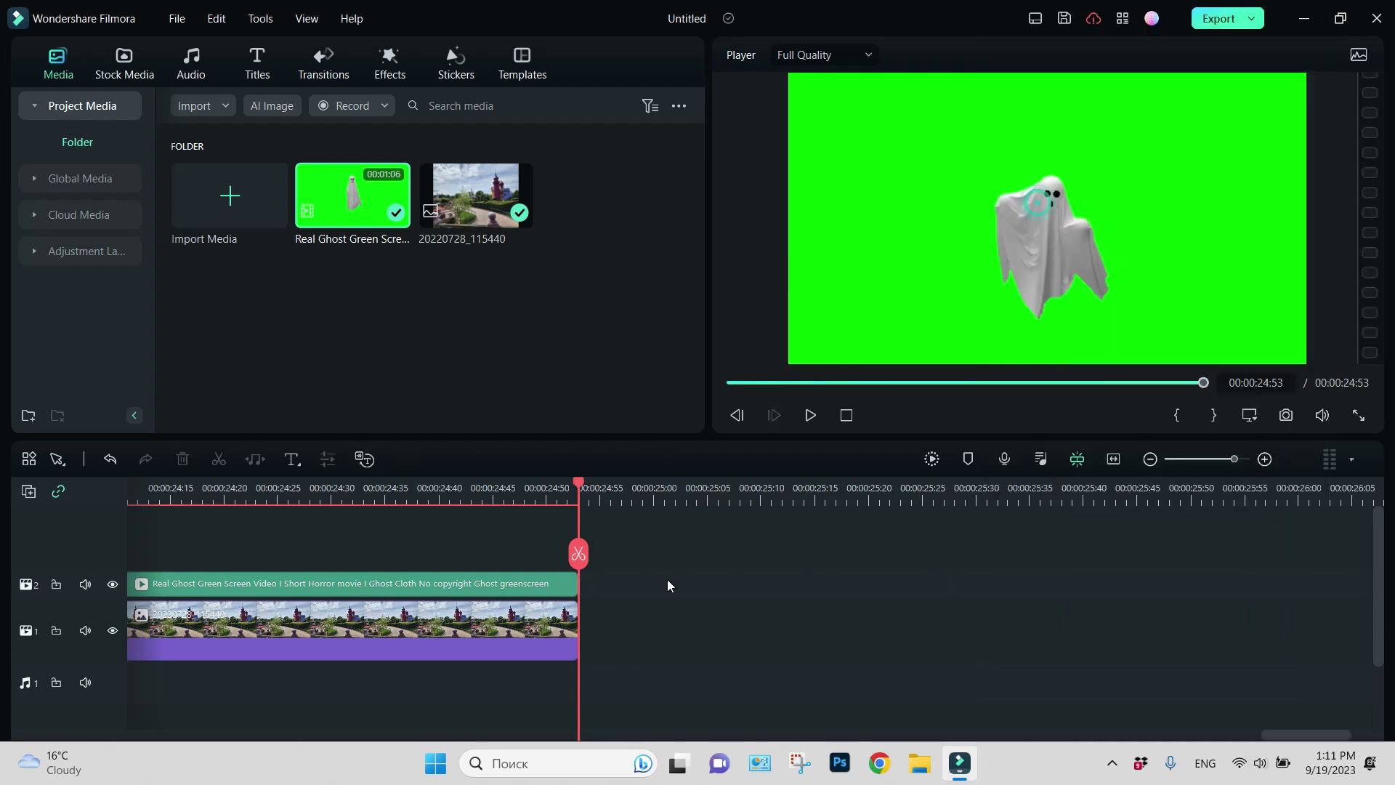
# Apply Chroma Key to the ghost clip to remove its green background, keeping offset 20 and tolerance 51
pyautogui.moveTo(578, 488); pyautogui.dragTo(138, 488)
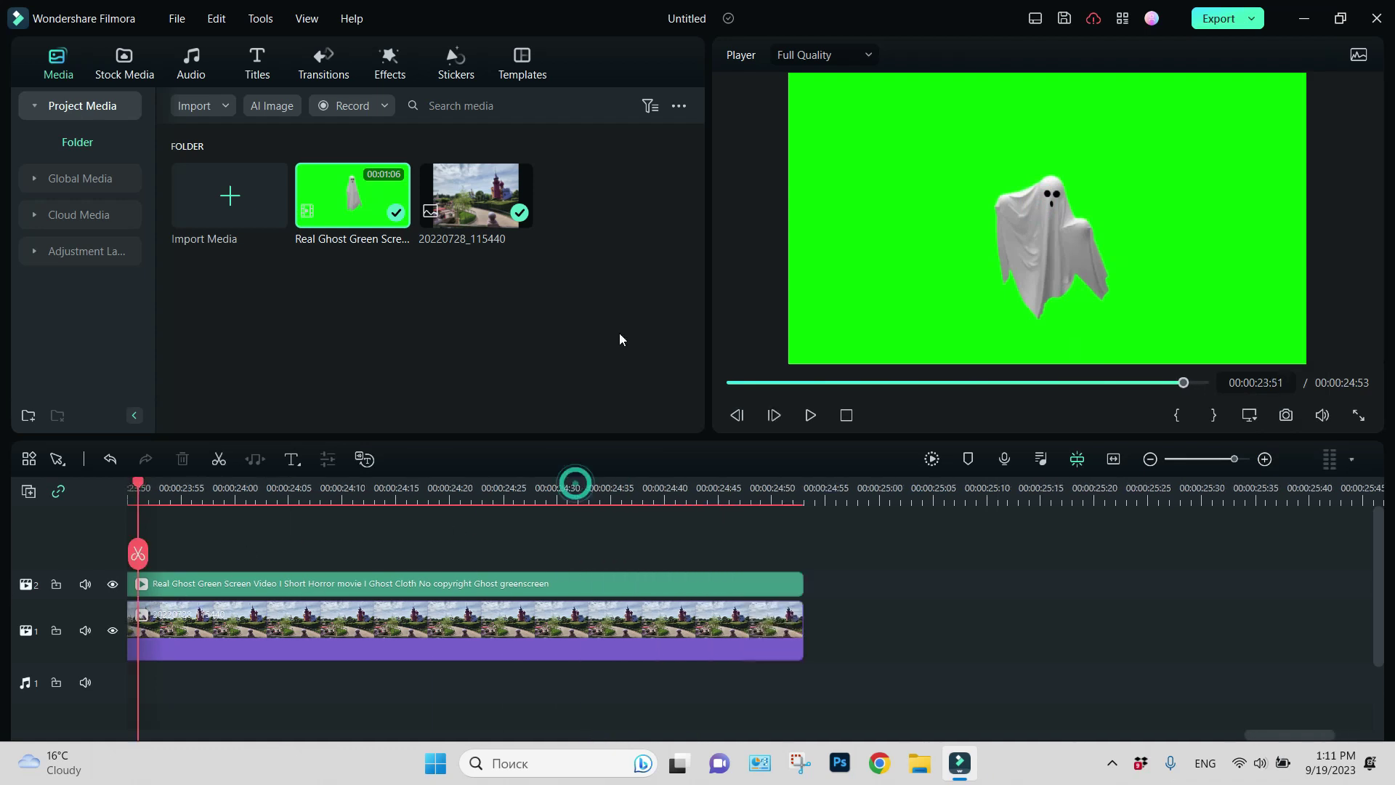
pyautogui.moveTo(1238, 461); pyautogui.dragTo(1219, 459)
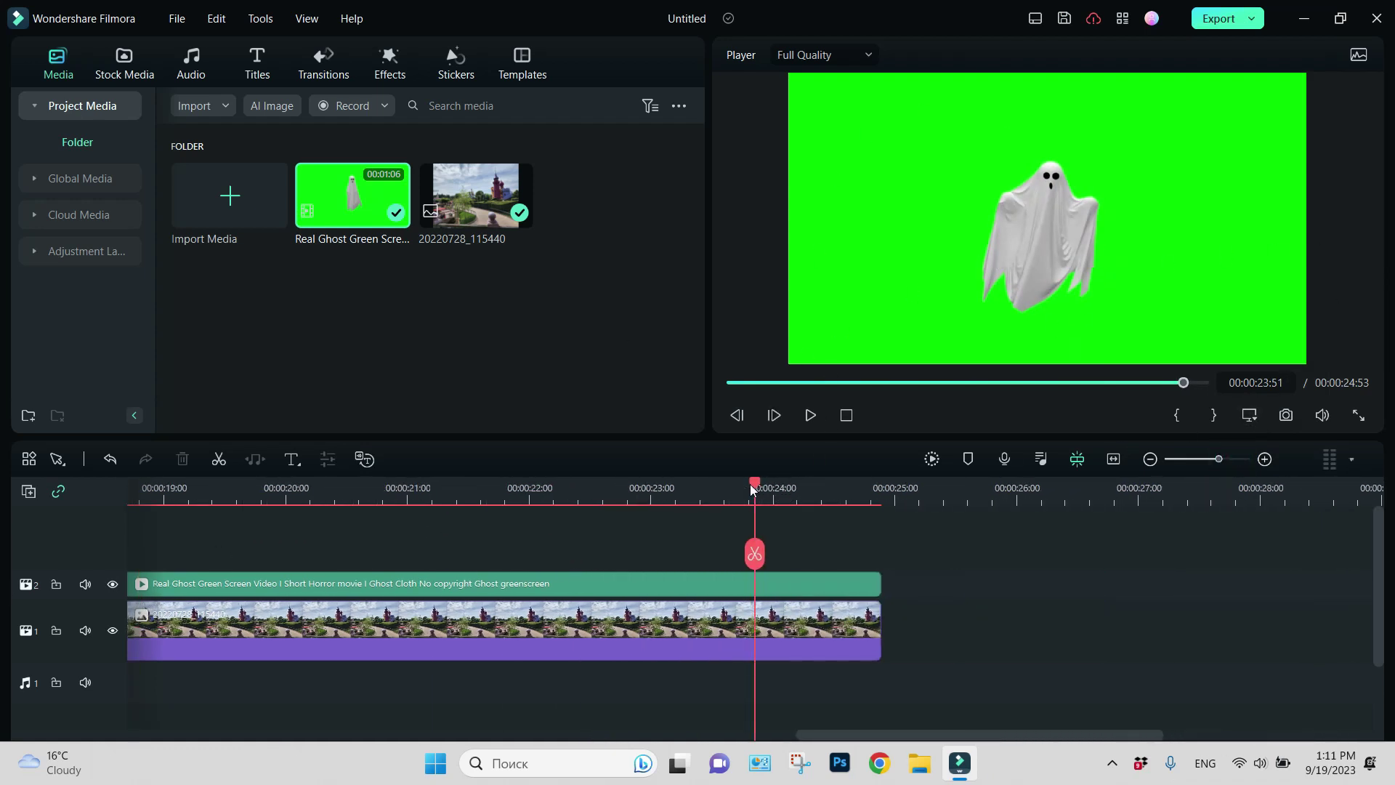
pyautogui.moveTo(755, 489); pyautogui.dragTo(244, 502)
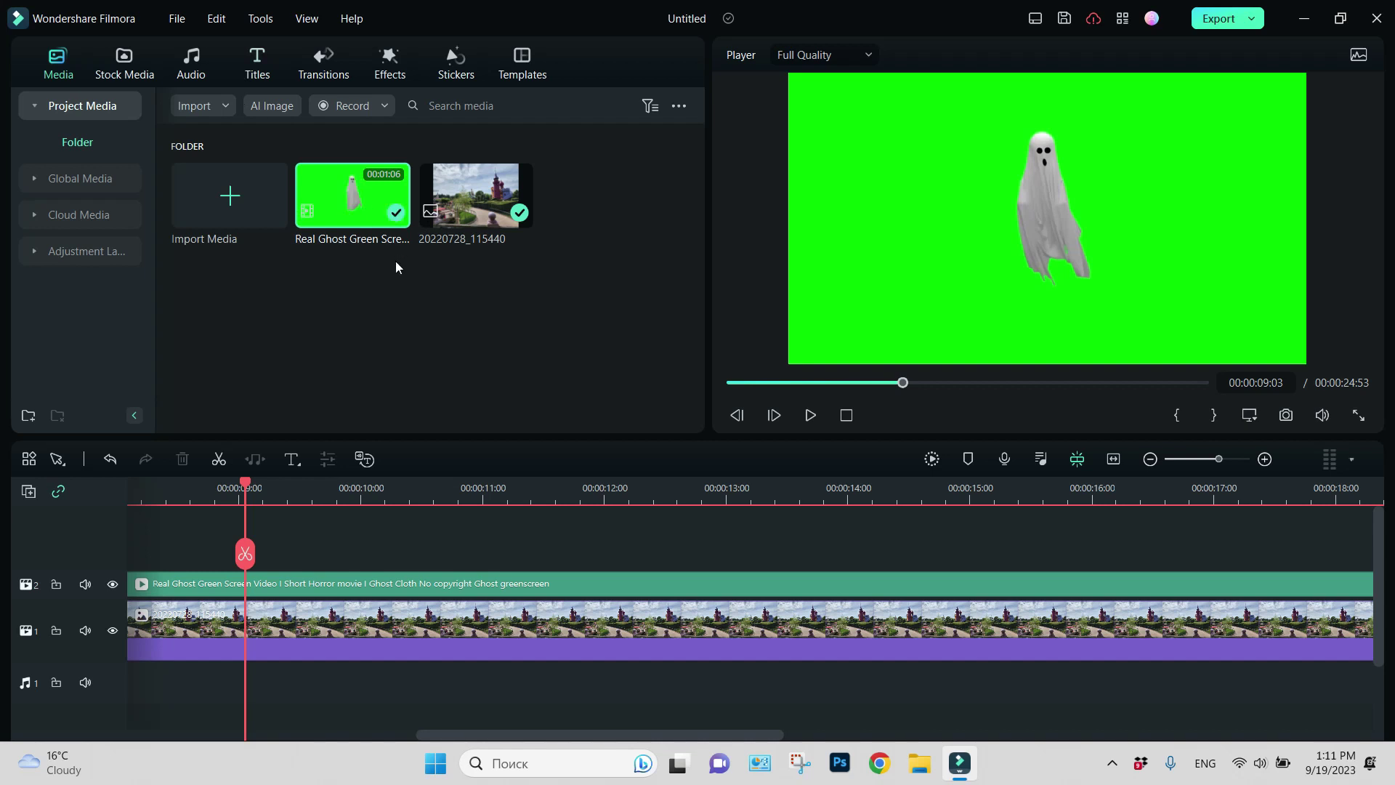
pyautogui.click(621, 583)
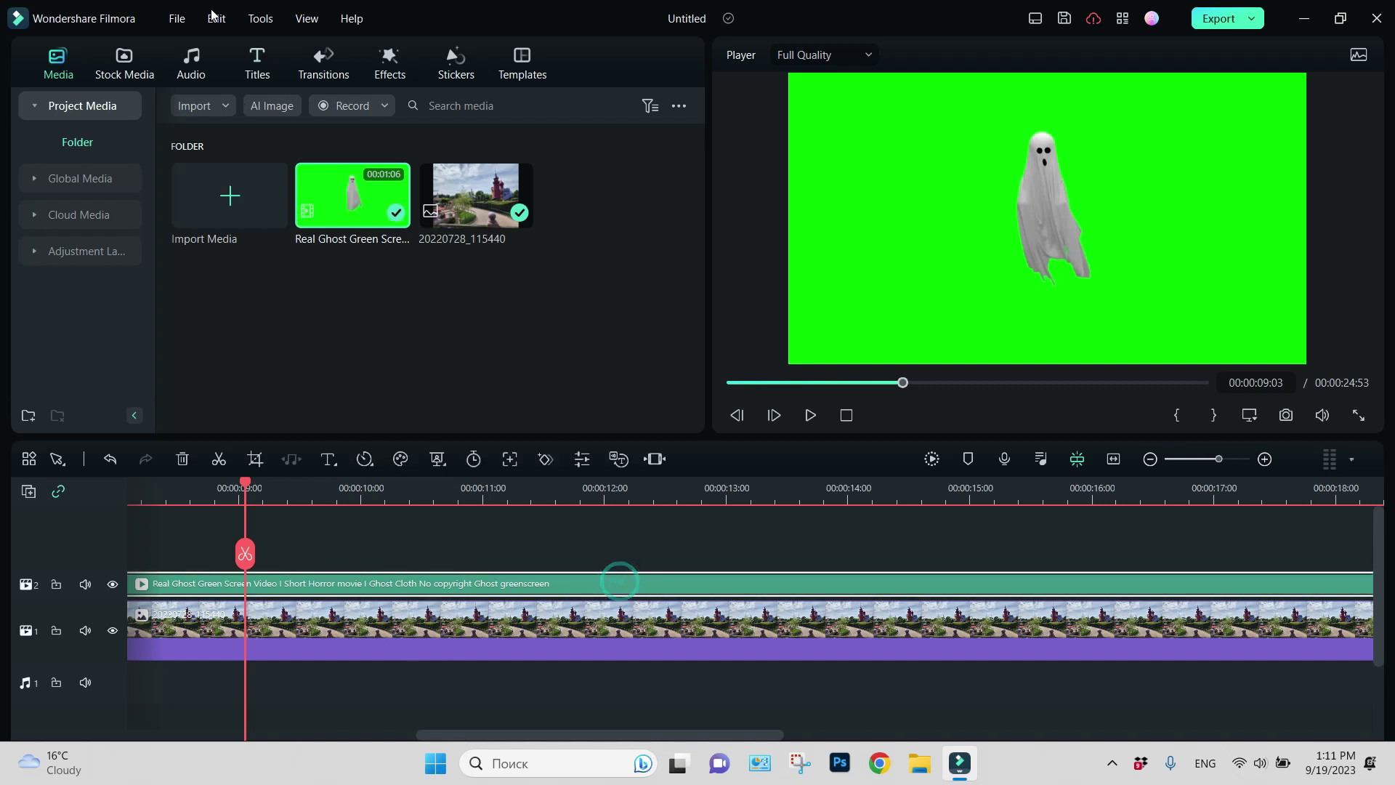
pyautogui.click(258, 20)
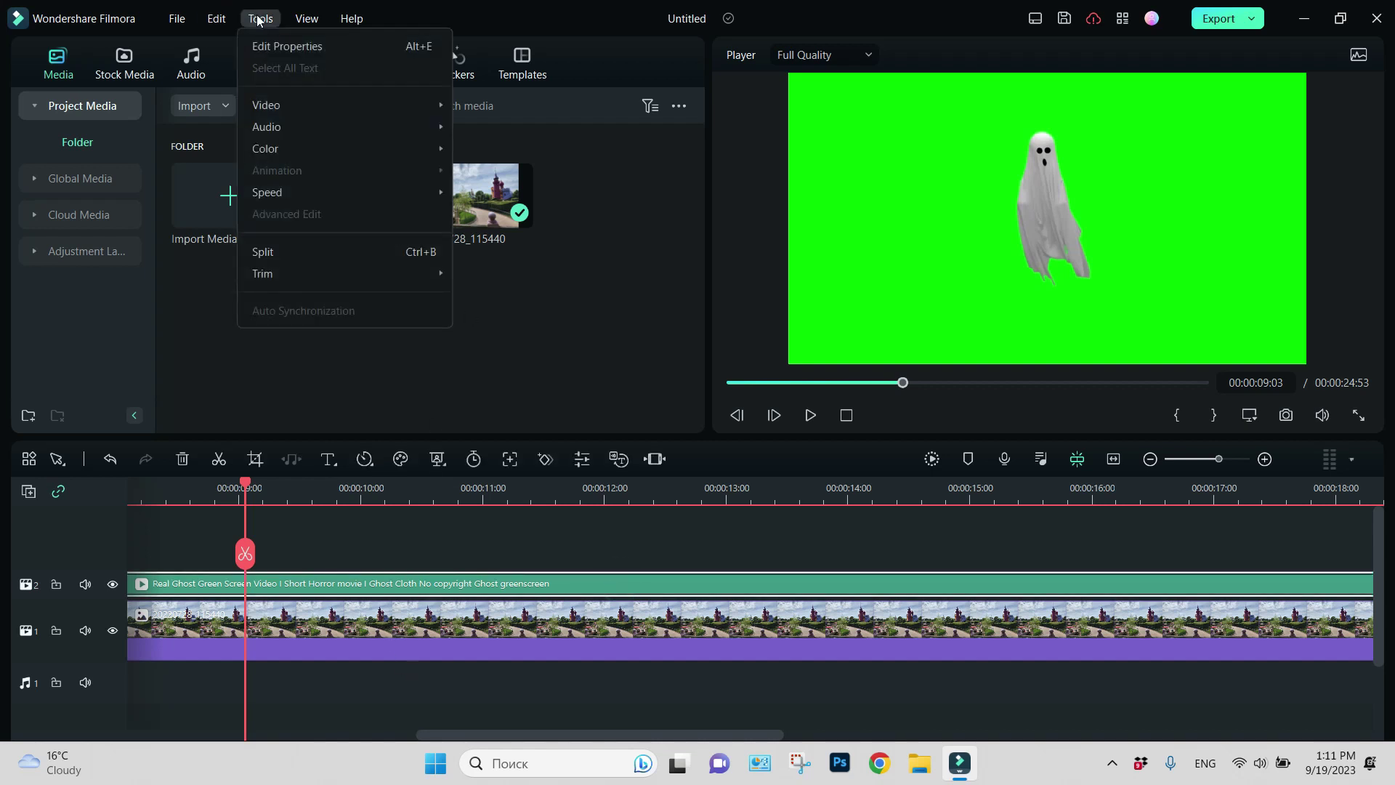
pyautogui.moveTo(285, 99)
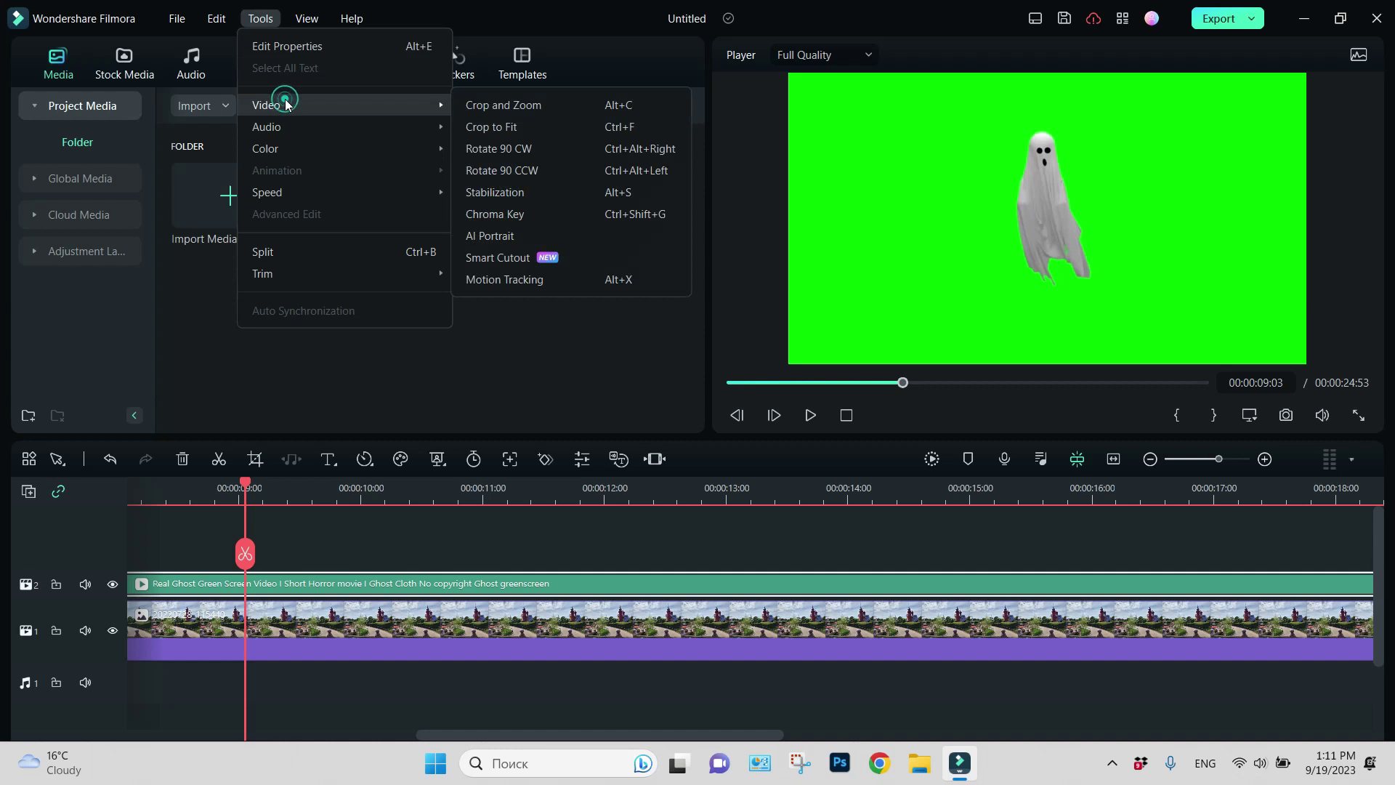
pyautogui.click(540, 215)
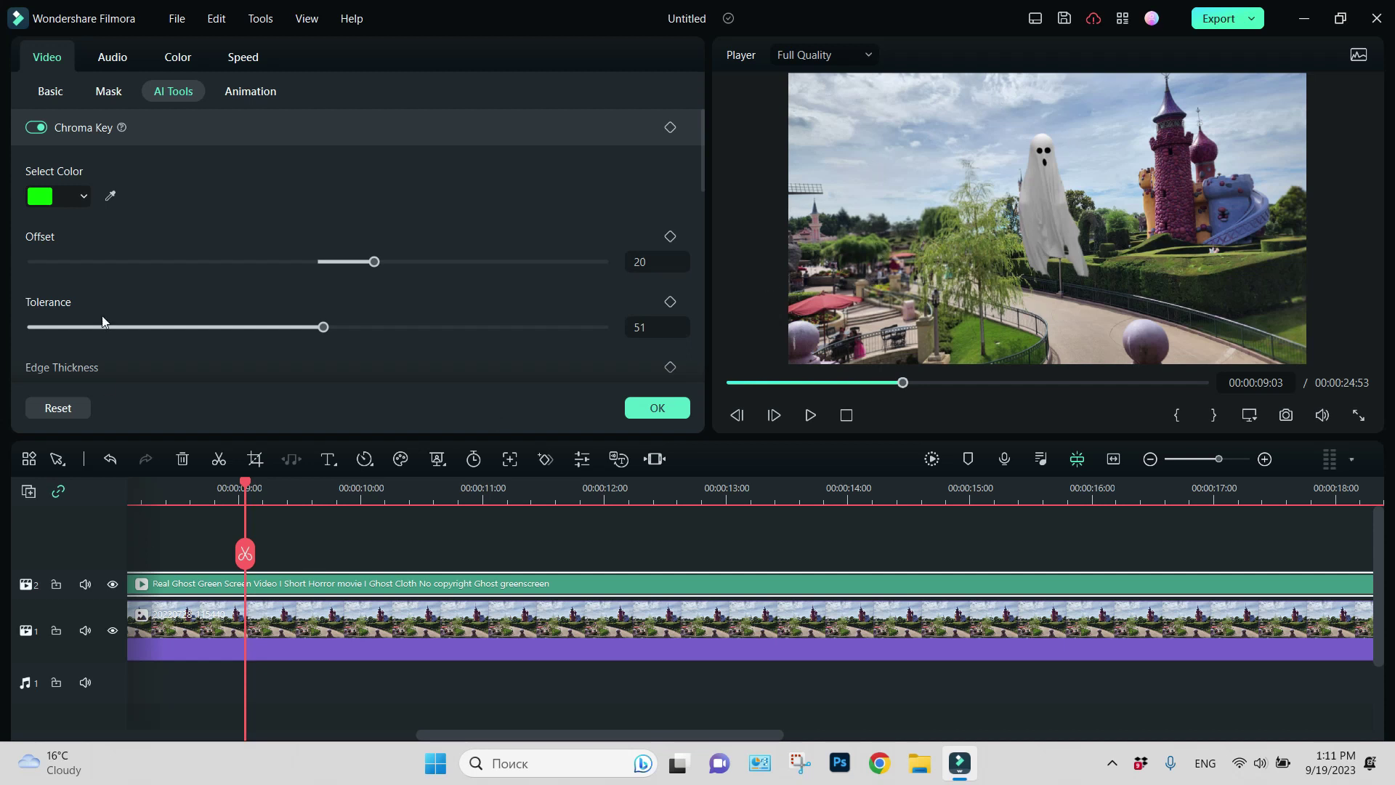
pyautogui.click(671, 413)
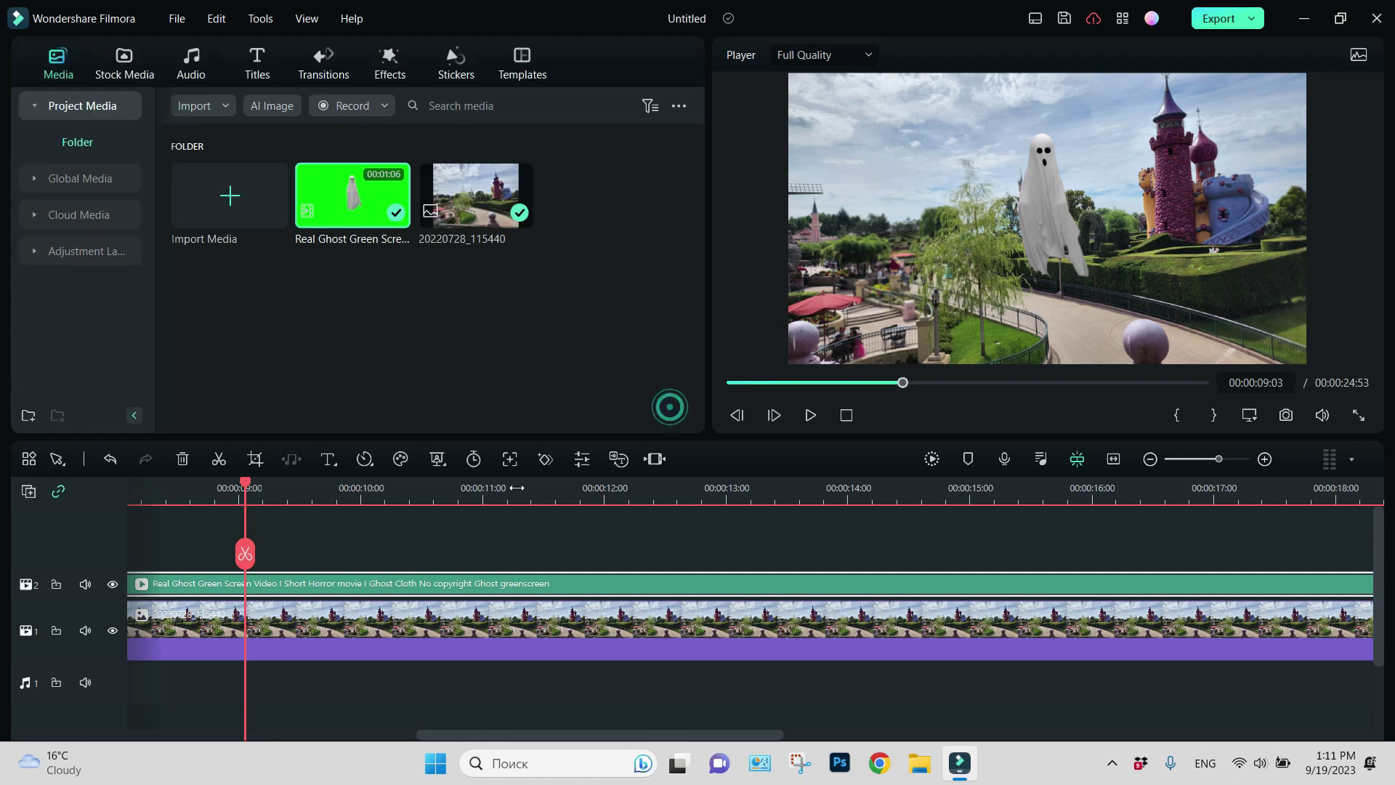
# At the start of the timeline, nudge the ghost clip to position 0.15, -0.64 and add a scale keyframe at 100%
pyautogui.moveTo(247, 484); pyautogui.dragTo(2, 478)
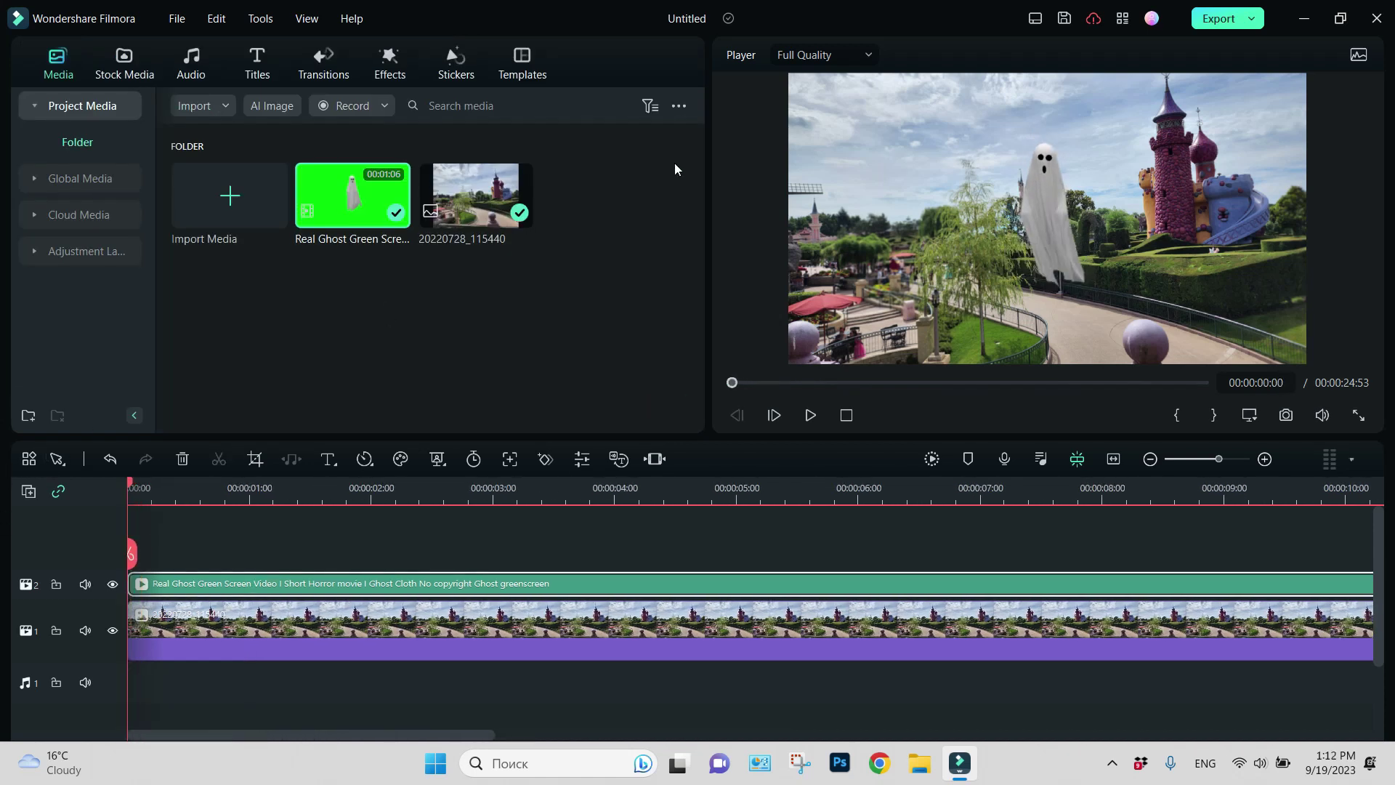
pyautogui.doubleClick(628, 582)
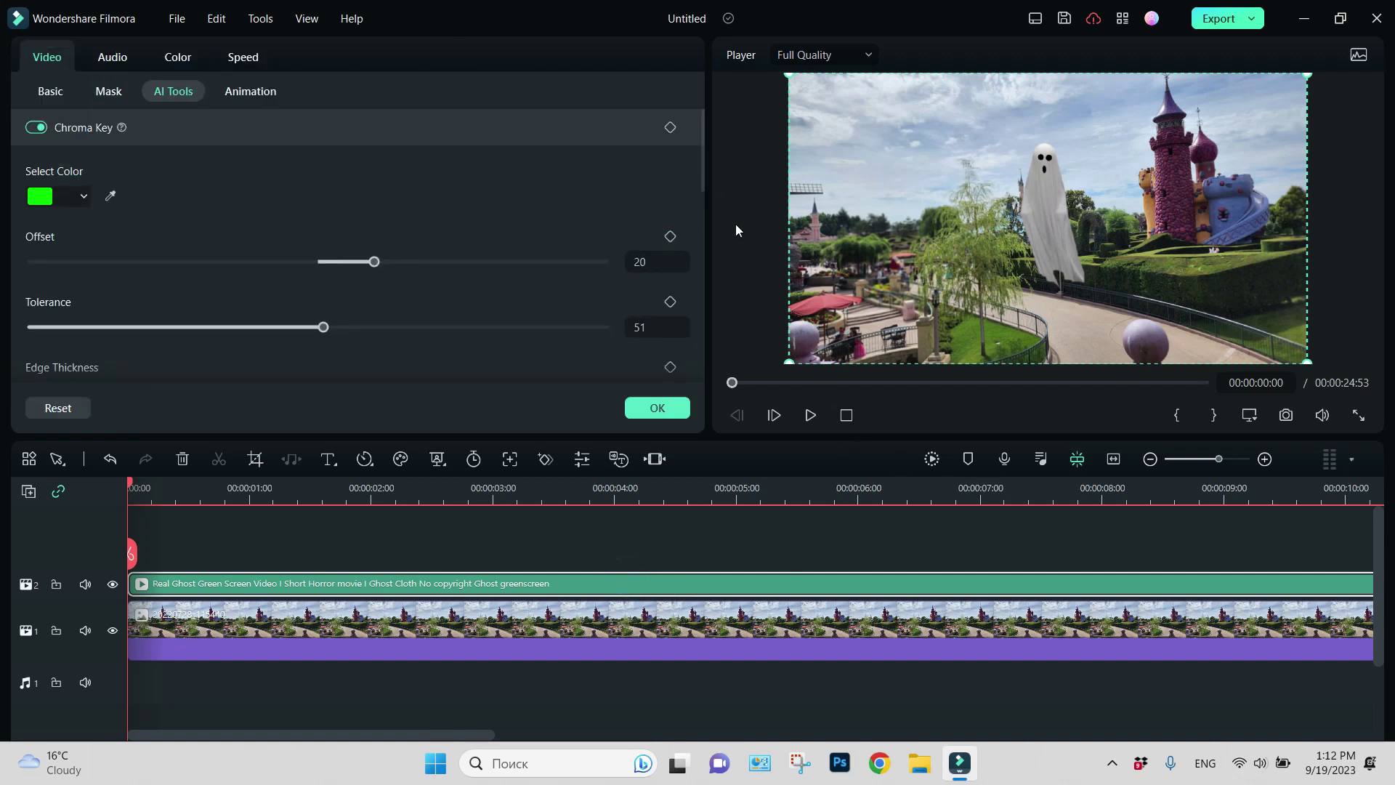
pyautogui.scroll(-2, 548, 225)
pyautogui.scroll(2, 548, 229)
pyautogui.click(54, 93)
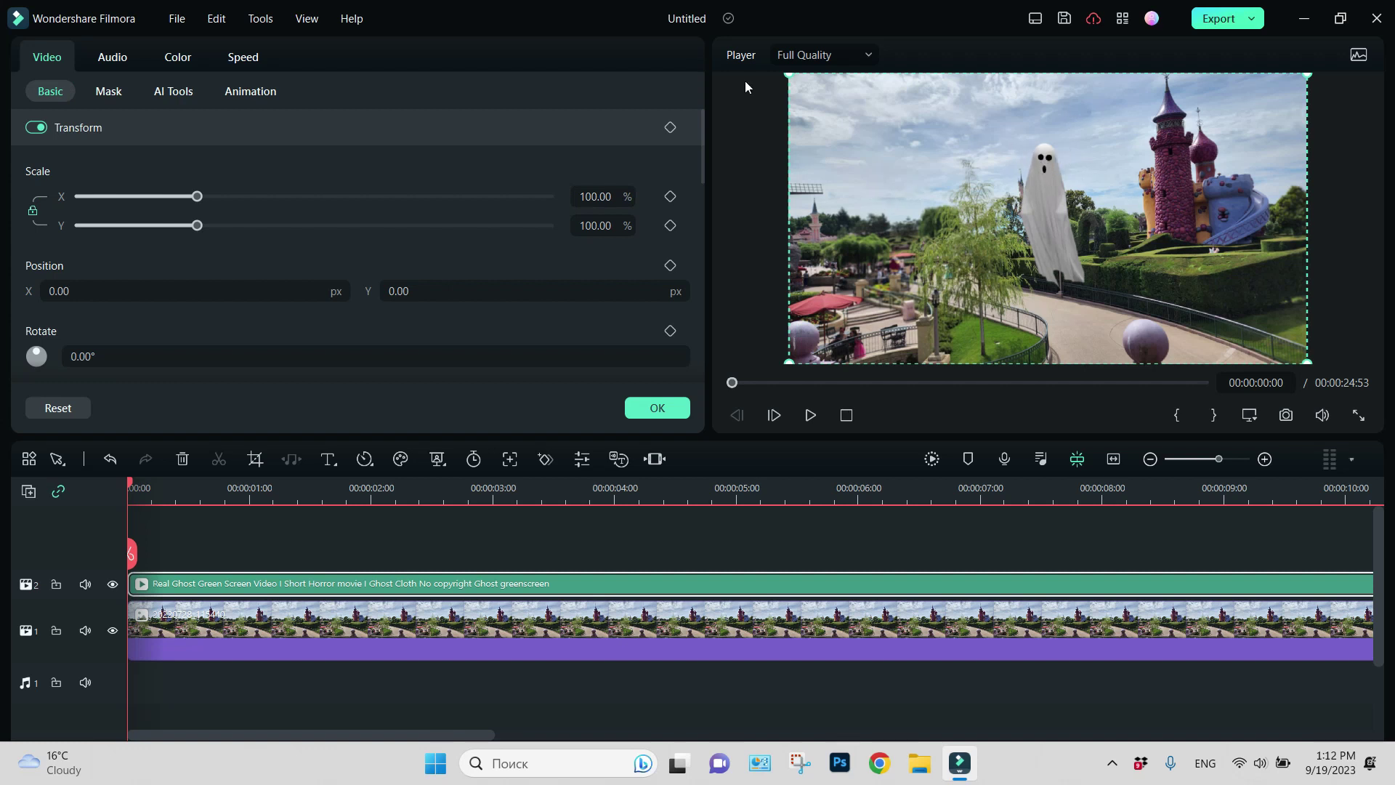
pyautogui.click(796, 82)
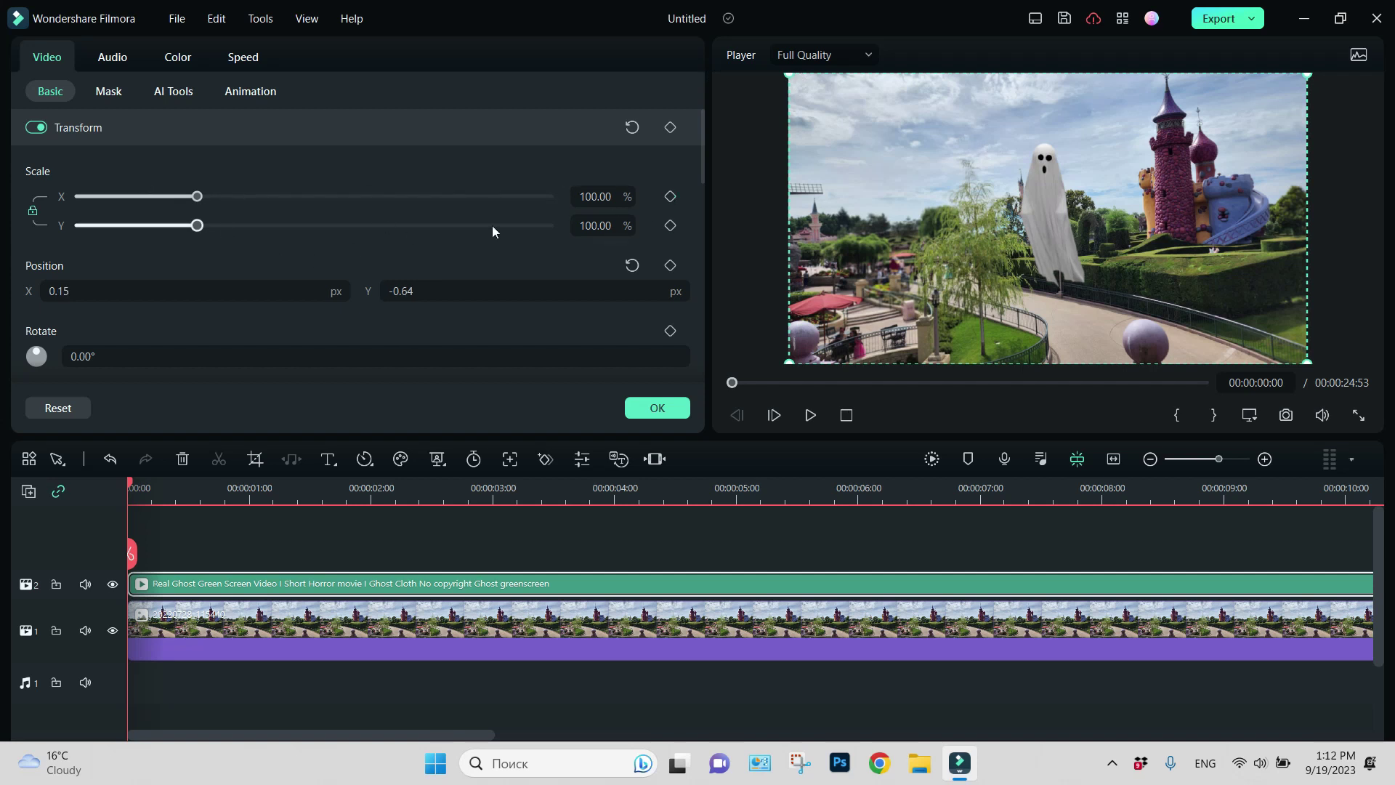
pyautogui.click(670, 197)
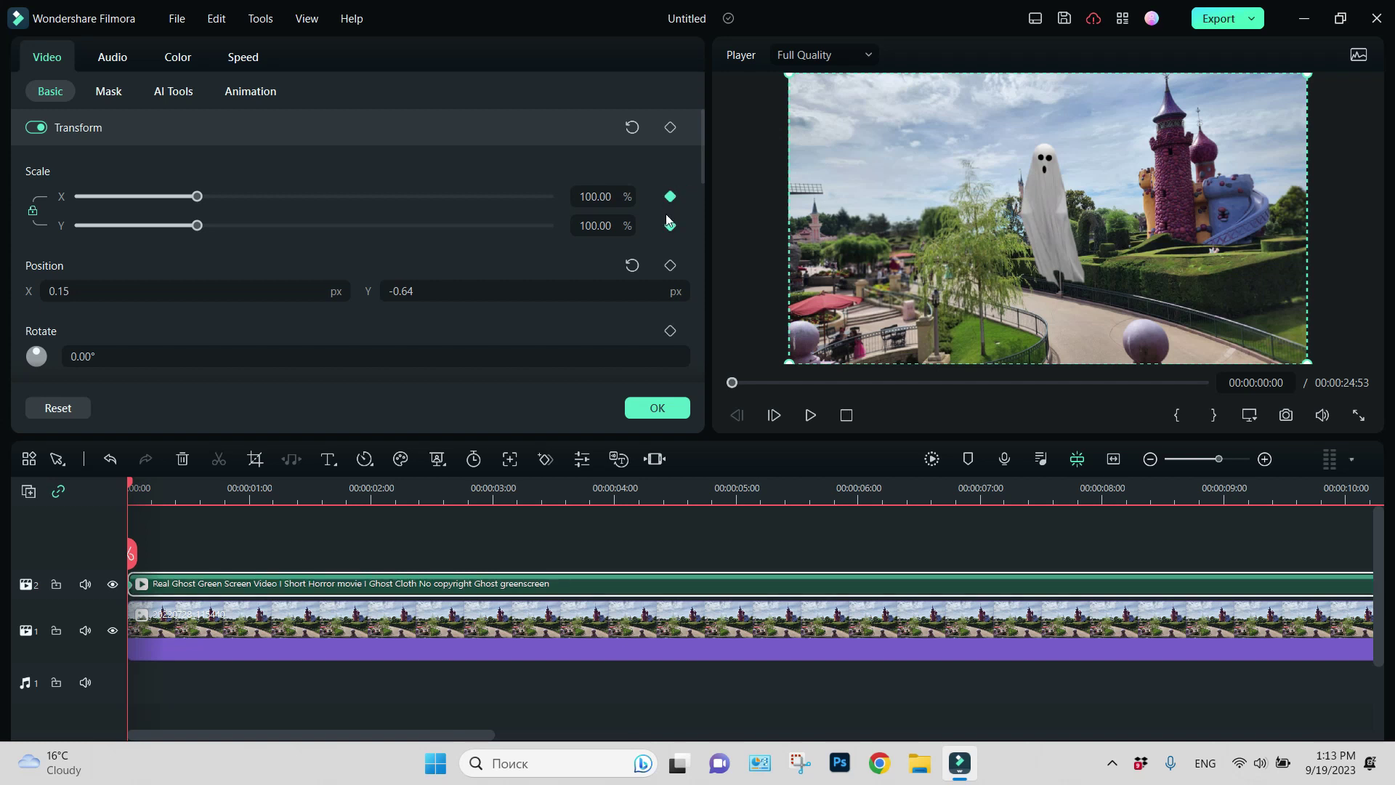
# Unlink the ghost clip's scale, set X to 108%, relink the axes and add an X scale keyframe at the start
pyautogui.click(34, 214)
pyautogui.click(670, 196)
pyautogui.moveTo(618, 199)
pyautogui.mouseDown()
pyautogui.moveTo(582, 198)
pyautogui.moveTo(633, 198)
pyautogui.mouseUp()
pyautogui.moveTo(222, 196); pyautogui.dragTo(203, 196)
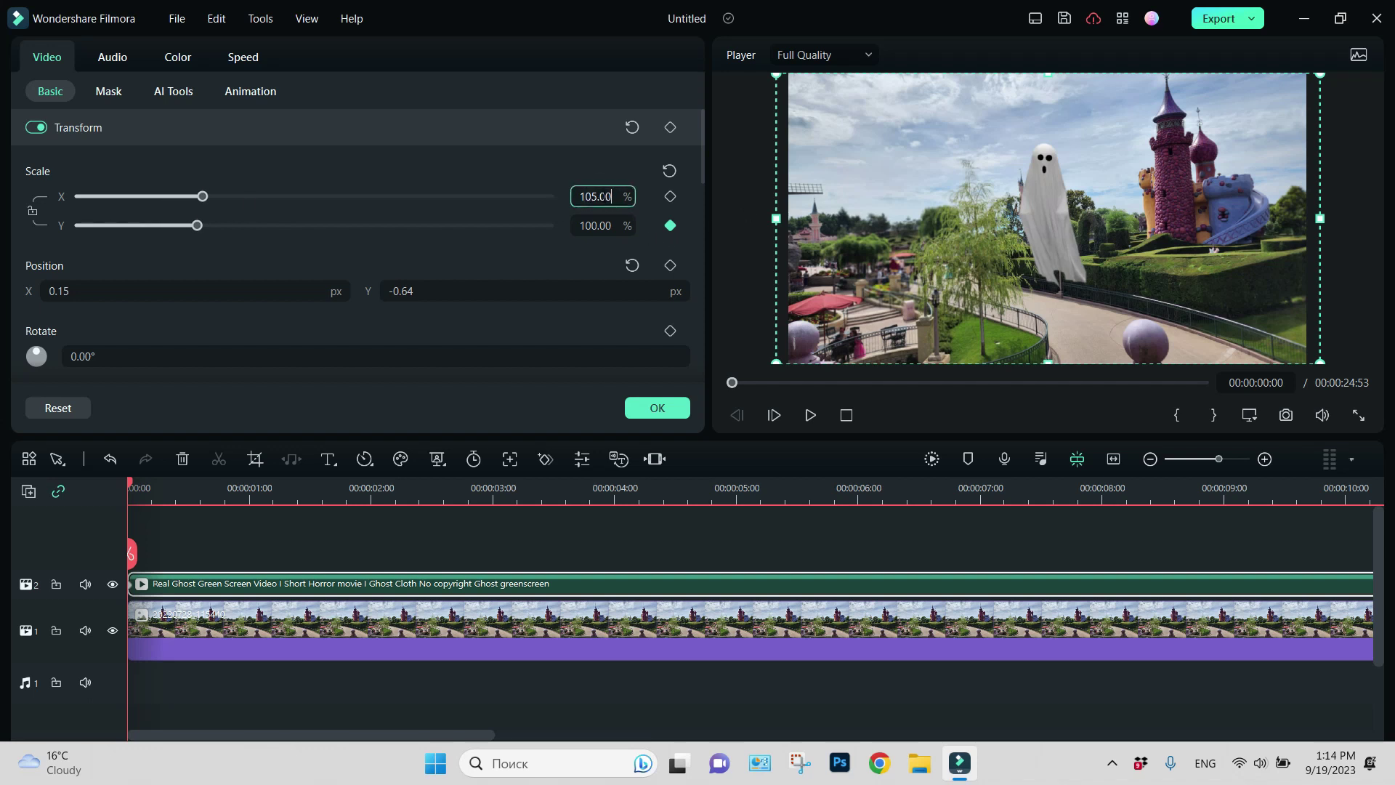
pyautogui.click(608, 173)
pyautogui.click(615, 197)
pyautogui.write('103')
pyautogui.press('Return')
pyautogui.moveTo(199, 196); pyautogui.dragTo(207, 196)
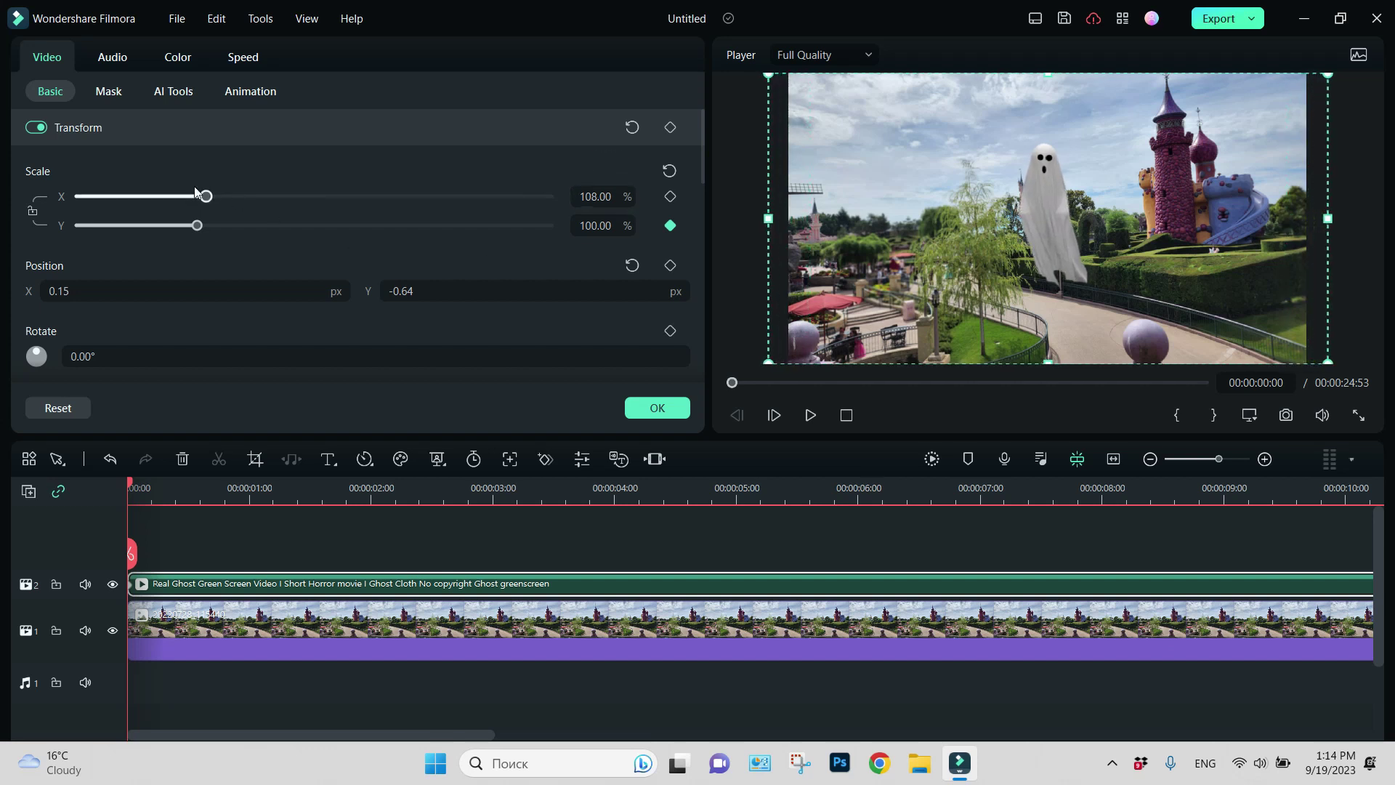
pyautogui.click(32, 210)
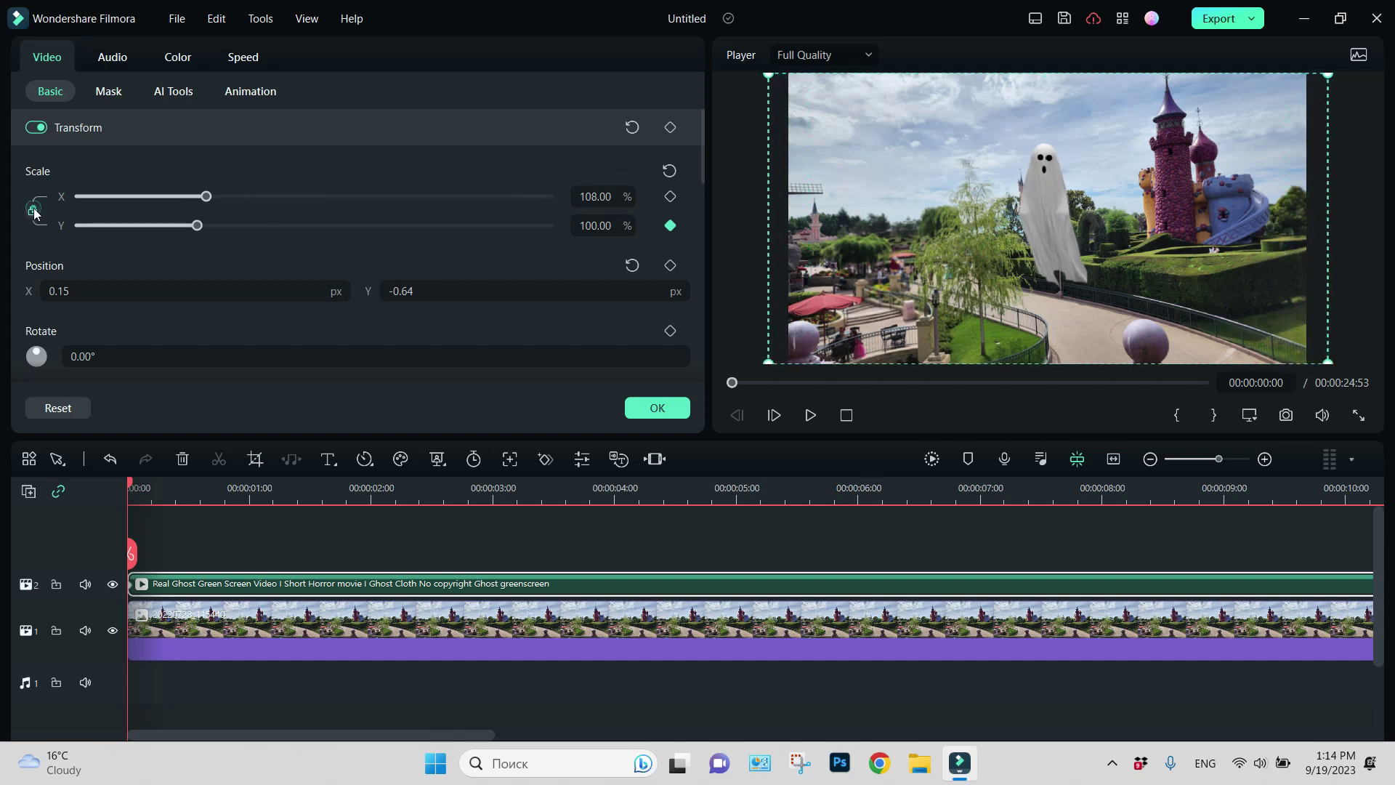
pyautogui.click(669, 196)
# At 00:00:05:06, shrink the ghost clip to a scale of about 38.76% X and 35.89% Y as a keyframe
pyautogui.moveTo(131, 485); pyautogui.dragTo(751, 629)
pyautogui.moveTo(1219, 459); pyautogui.dragTo(1205, 459)
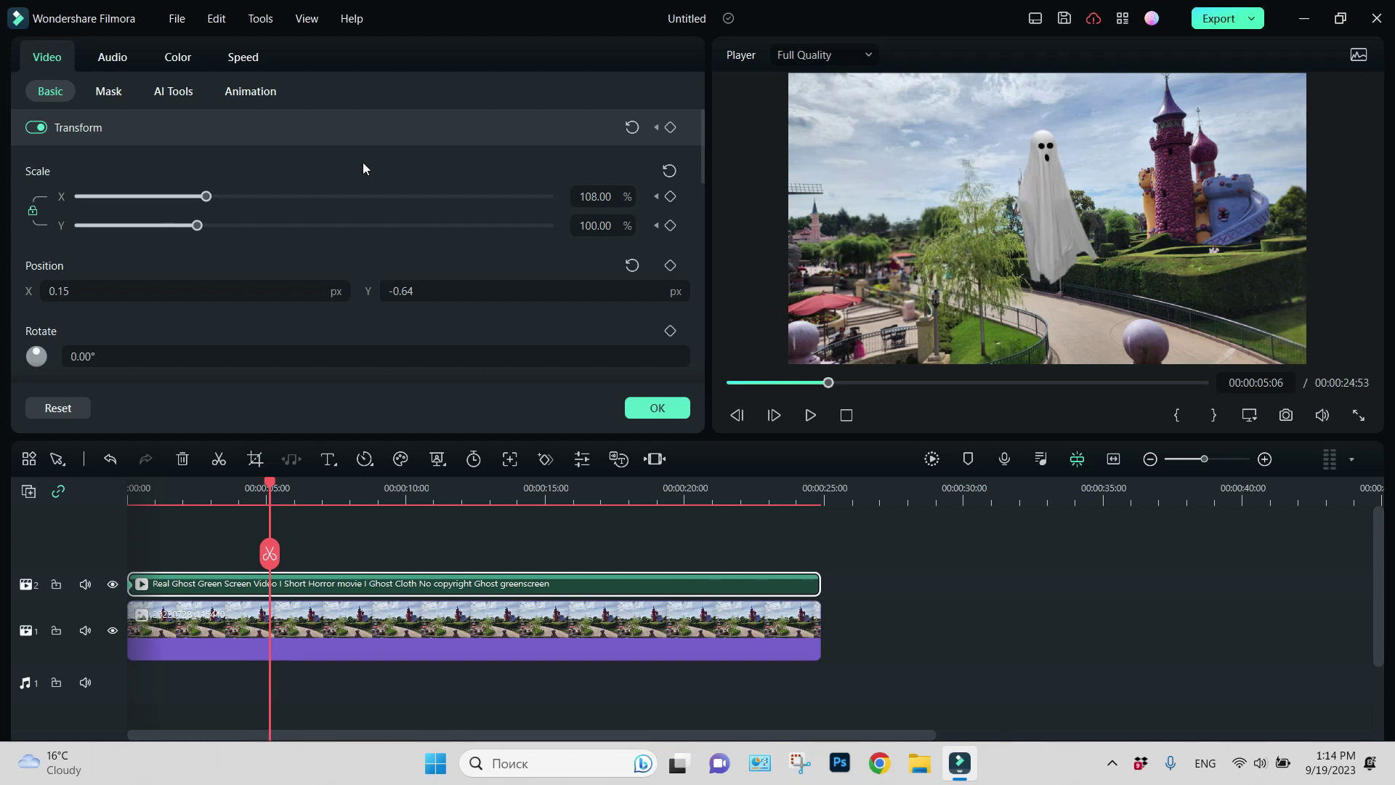
pyautogui.moveTo(206, 196); pyautogui.dragTo(125, 208)
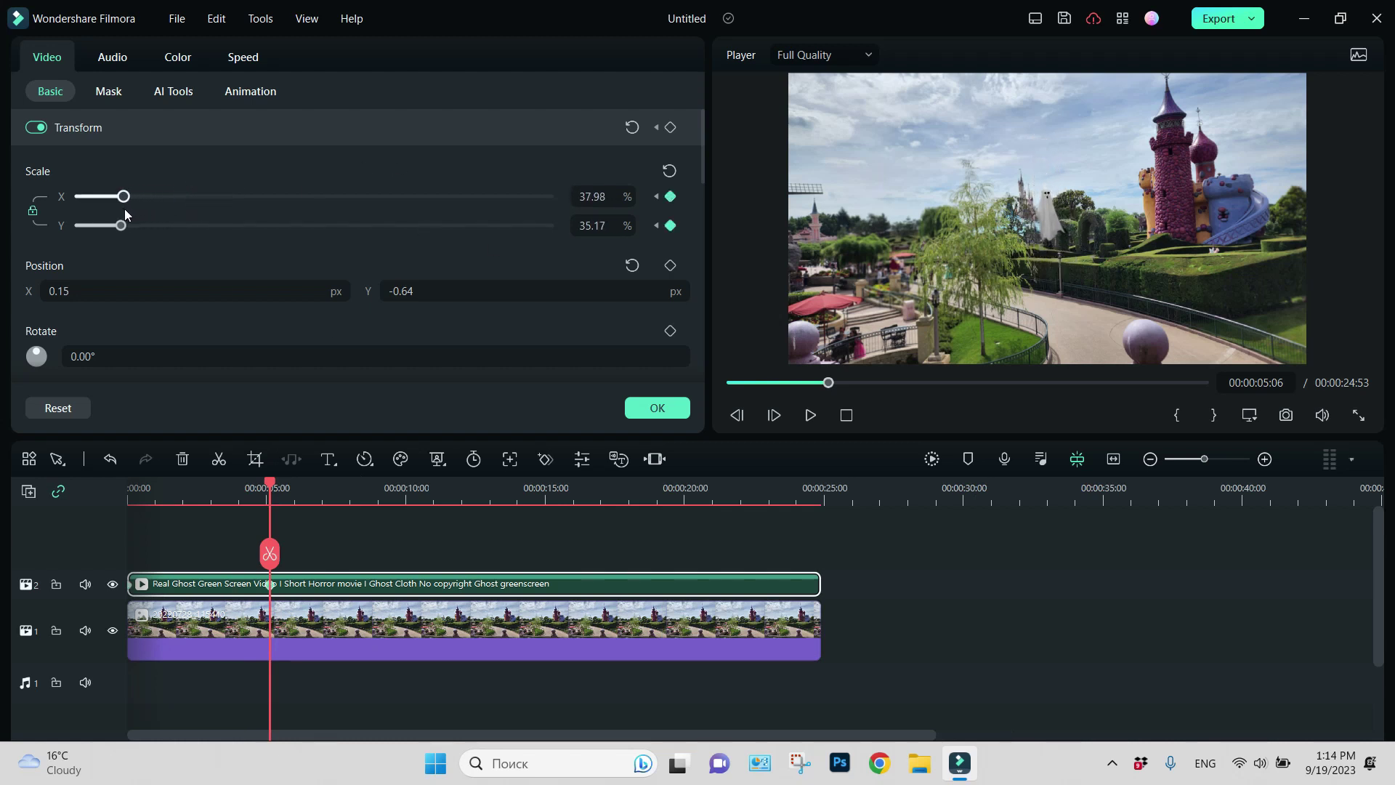
pyautogui.moveTo(125, 208); pyautogui.dragTo(125, 215)
# Add a scale keyframe at 00:00:11:32 holding the ghost's size, and enlarge it to about 145.67% X and 134.88% Y at 00:00:17:08
pyautogui.moveTo(268, 482); pyautogui.dragTo(448, 538)
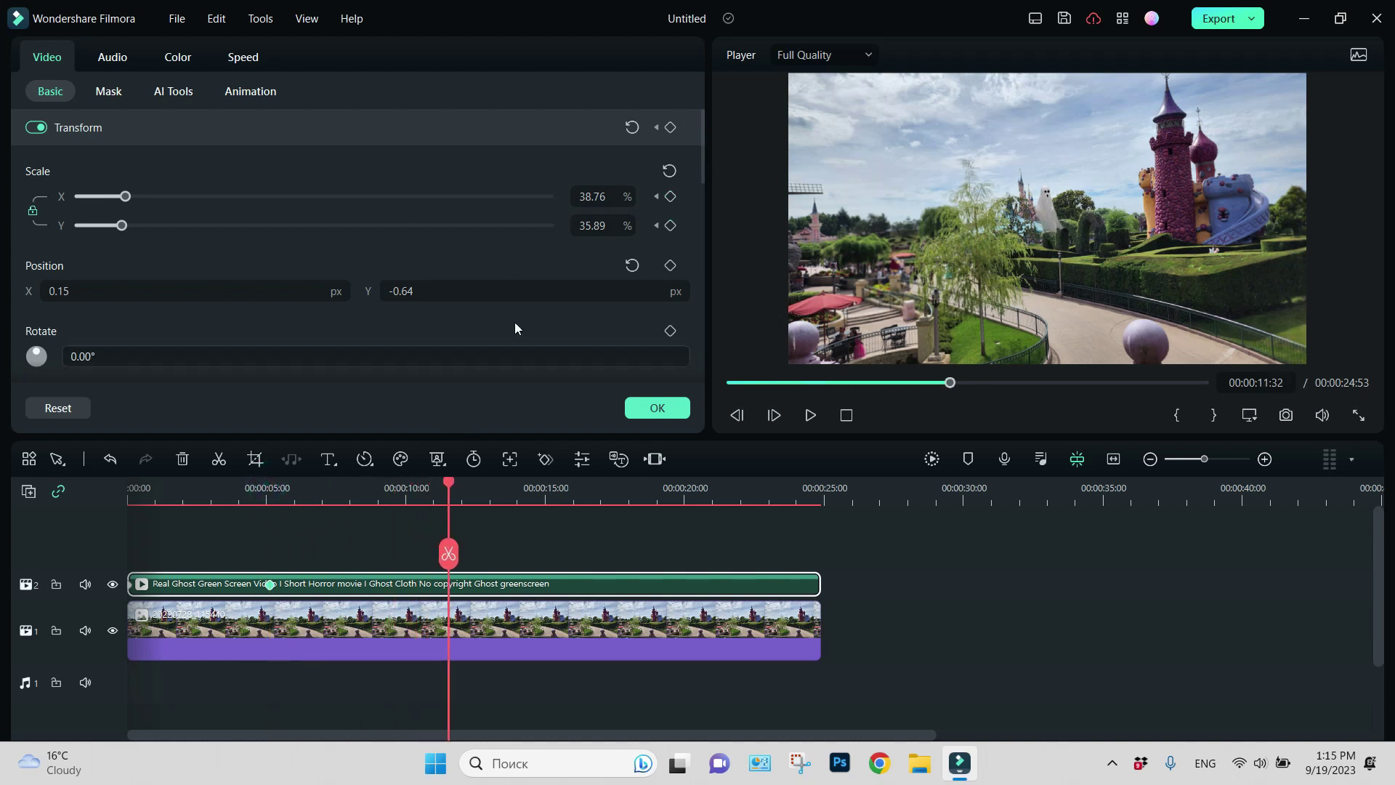
pyautogui.click(669, 225)
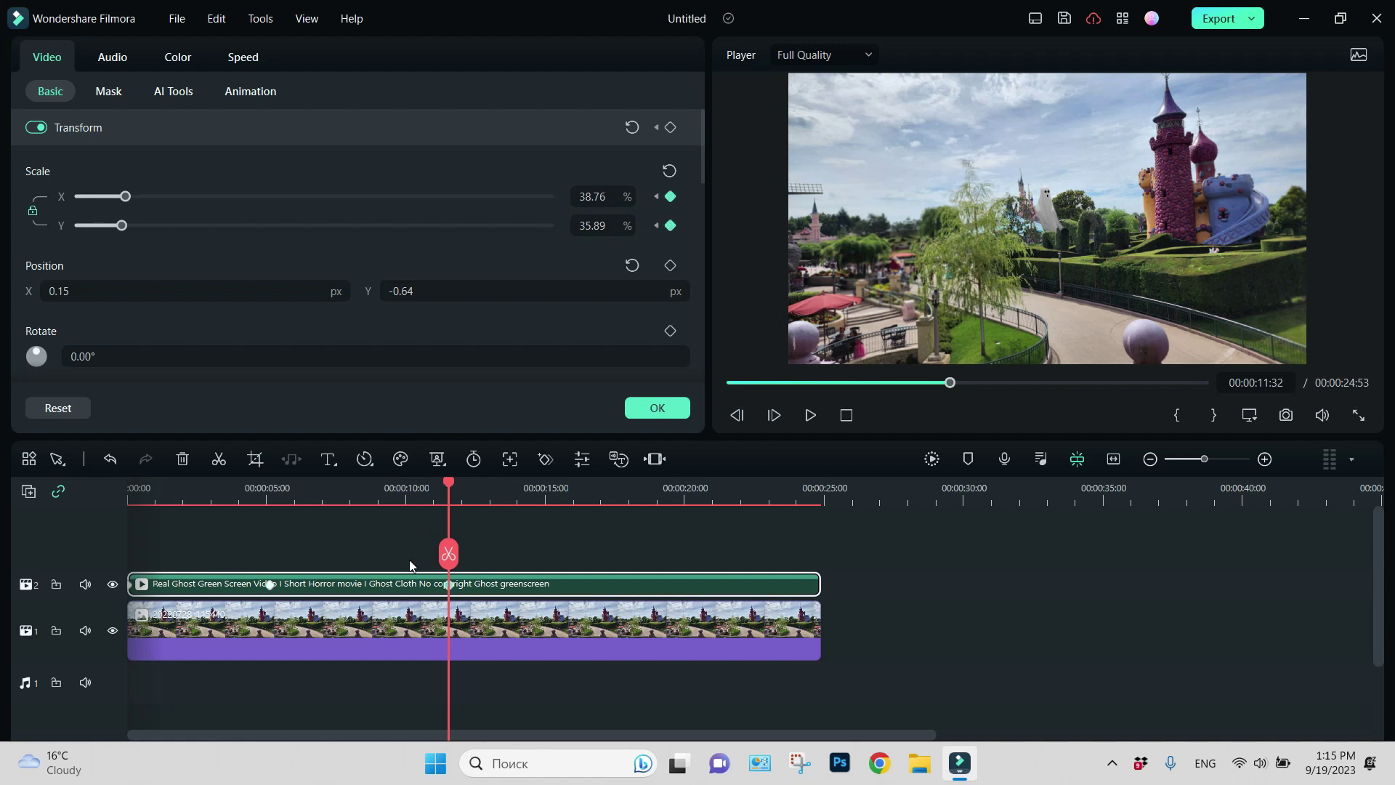
pyautogui.moveTo(258, 242)
pyautogui.mouseDown()
pyautogui.moveTo(304, 246)
pyautogui.moveTo(246, 266)
pyautogui.mouseUp()
pyautogui.moveTo(451, 486); pyautogui.dragTo(605, 504)
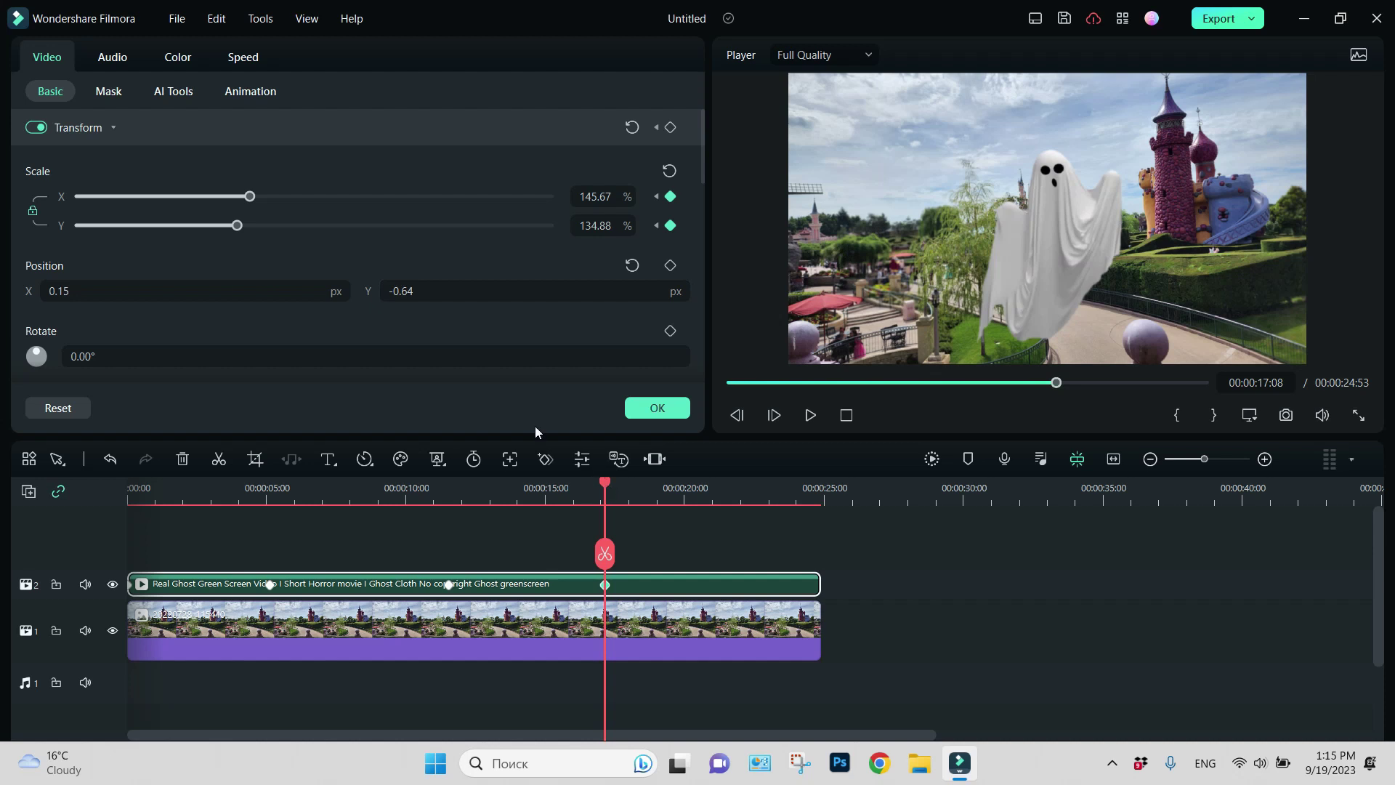
# Enlarge the ghost to about 274.60% X and 254.26% Y at 00:00:17:08, and add a scale keyframe at 00:00:24:41
pyautogui.moveTo(237, 228); pyautogui.dragTo(378, 239)
pyautogui.moveTo(608, 483); pyautogui.dragTo(817, 530)
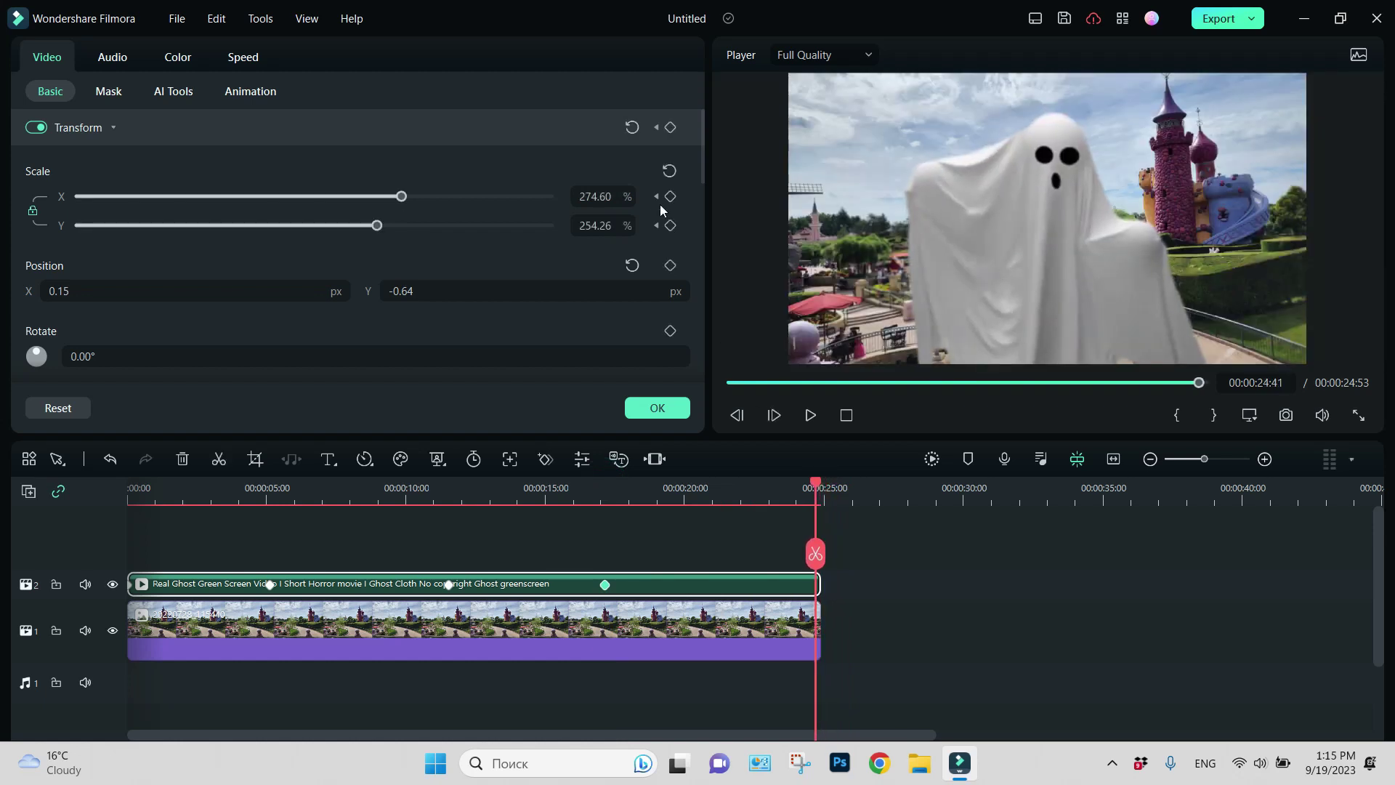
pyautogui.click(670, 226)
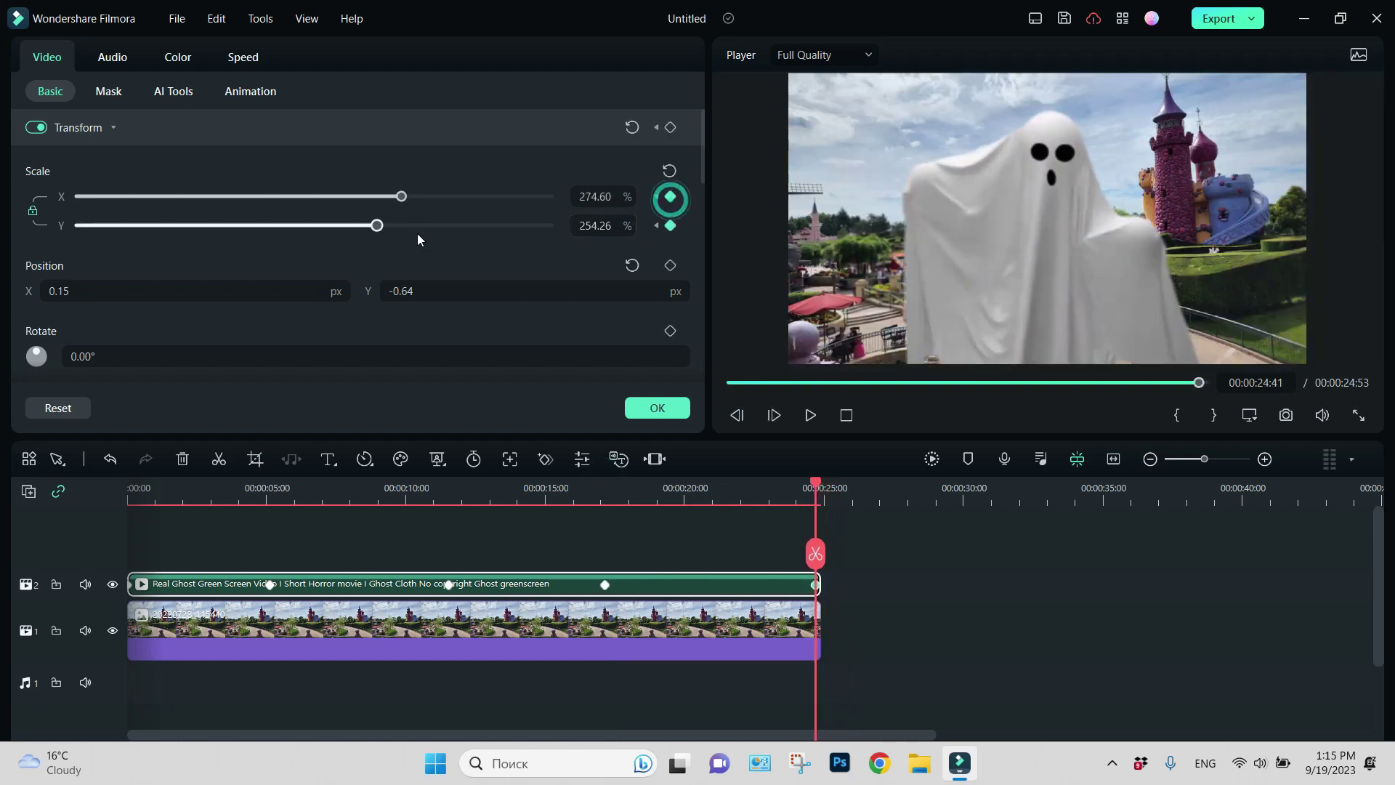
# Shrink the ghost to about 85.40% X and 79.07% Y at 00:00:24:41 and play back the size animation from the start
pyautogui.moveTo(374, 227); pyautogui.dragTo(173, 238)
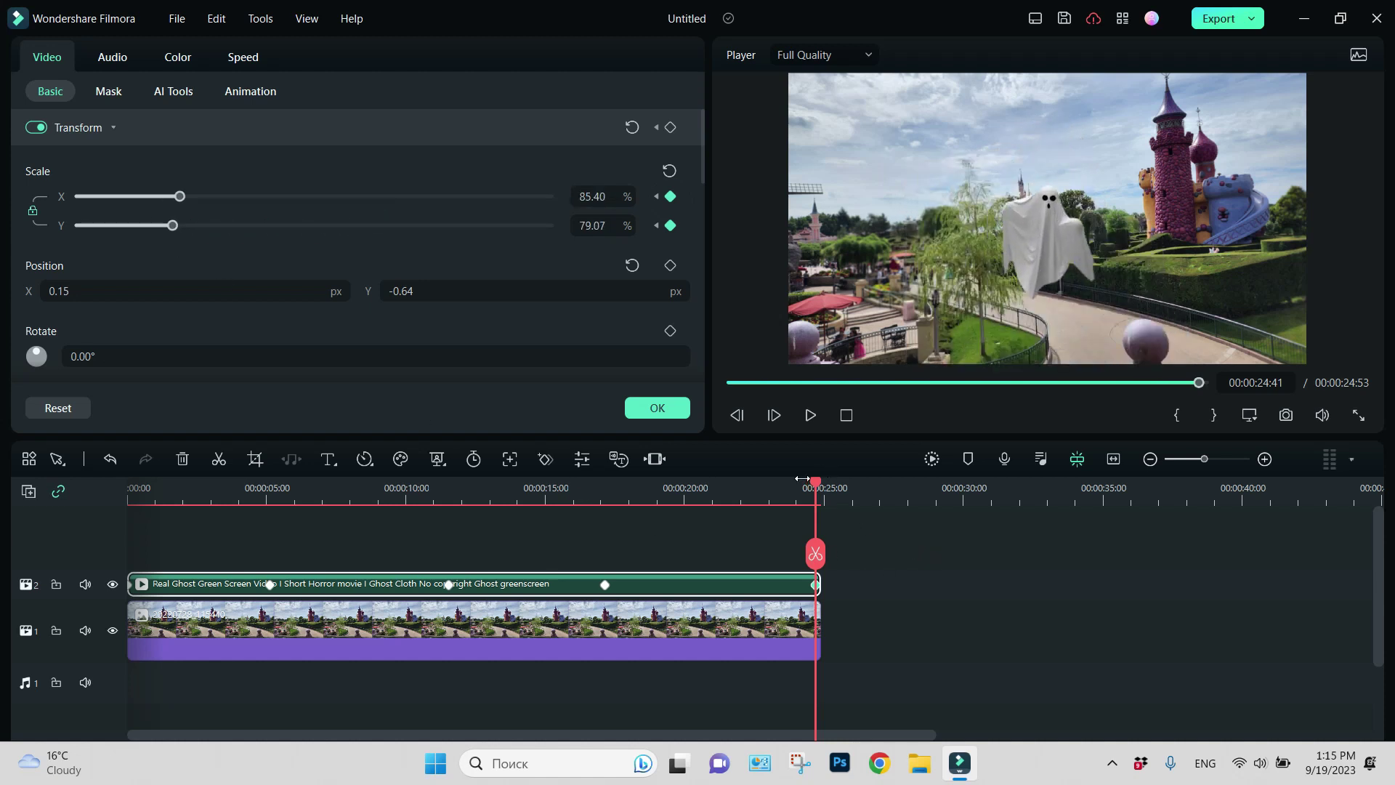
pyautogui.press('Home')
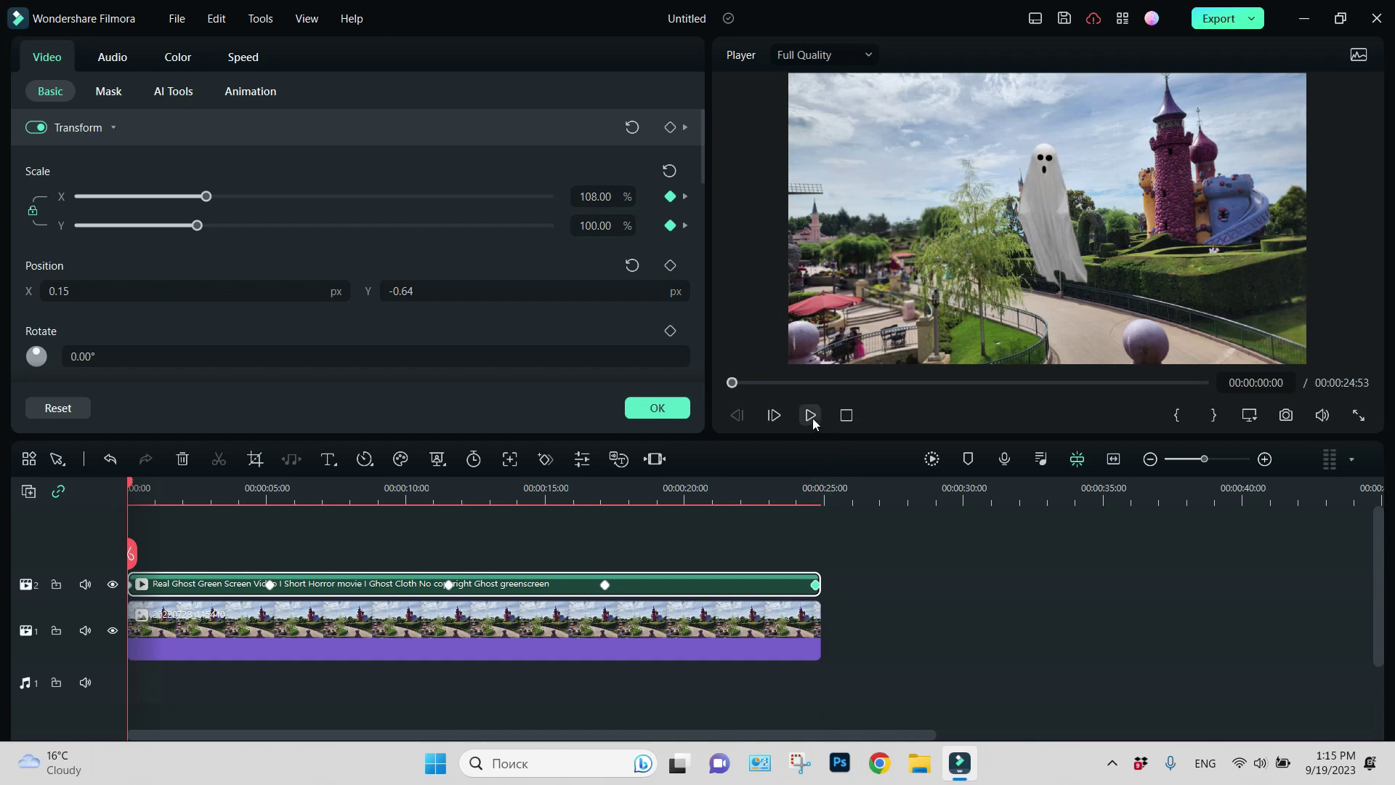
pyautogui.click(812, 416)
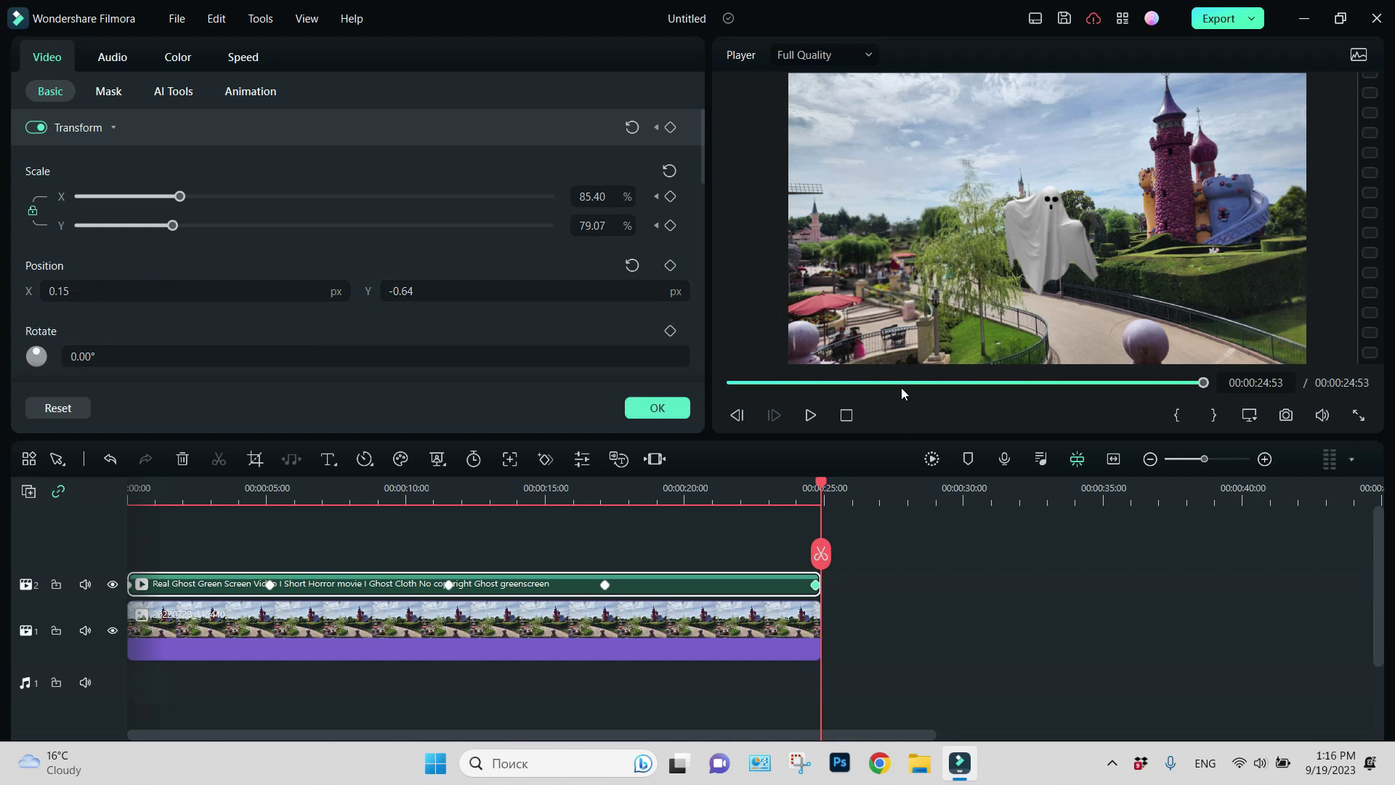
# At the start of the timeline, move the ghost to about X -835.79, Y -0.64 px and add a position keyframe
pyautogui.click(1030, 251)
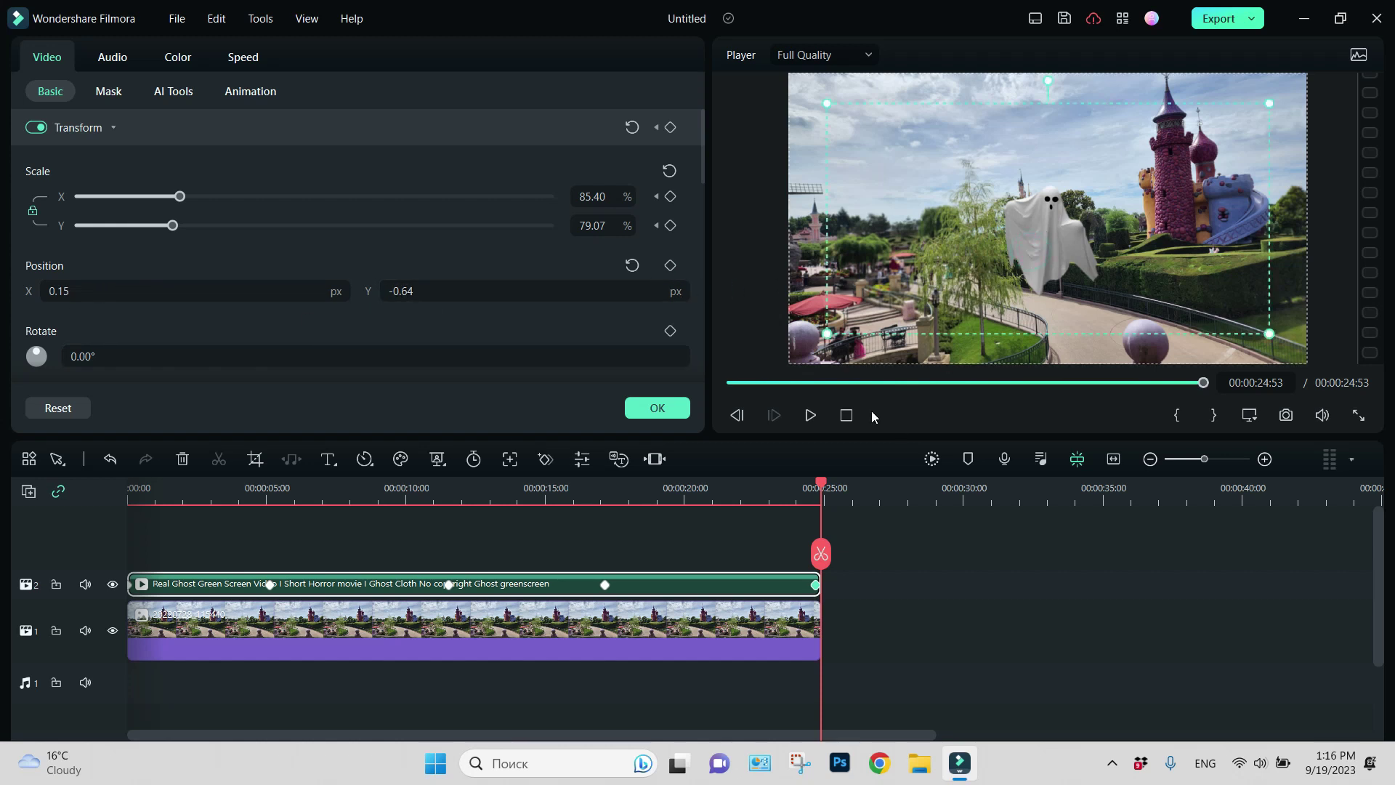
pyautogui.moveTo(821, 492); pyautogui.dragTo(82, 522)
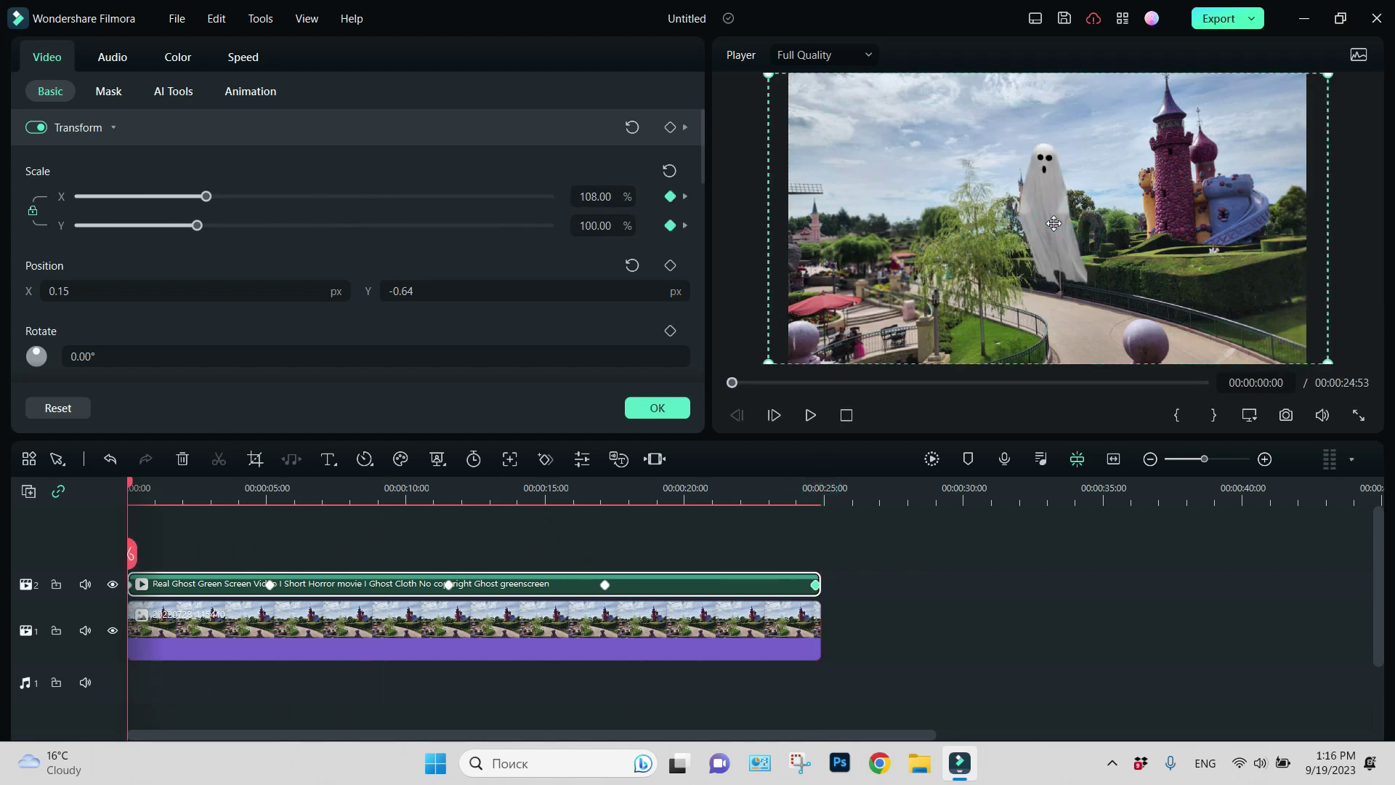
pyautogui.moveTo(1054, 223); pyautogui.dragTo(830, 218)
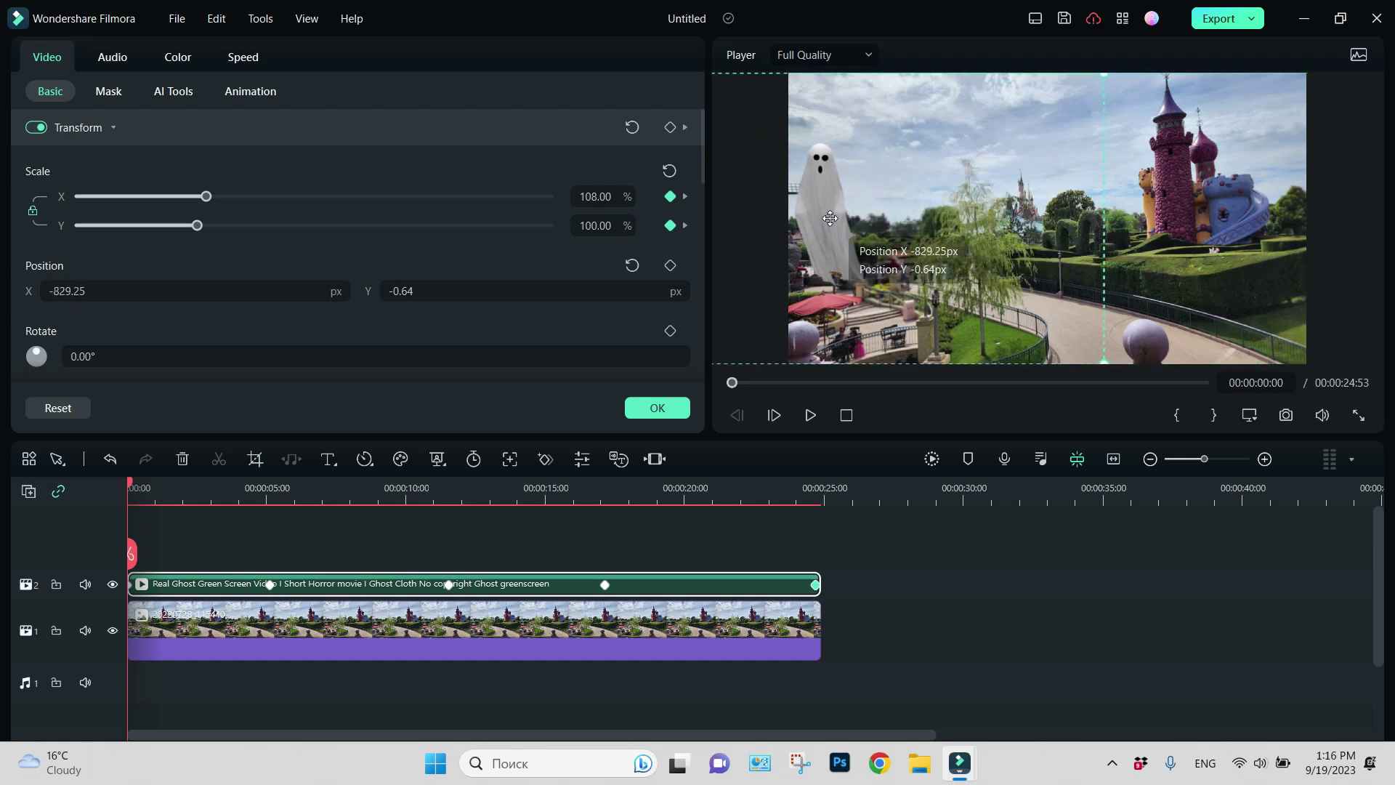
pyautogui.moveTo(830, 218); pyautogui.dragTo(834, 213)
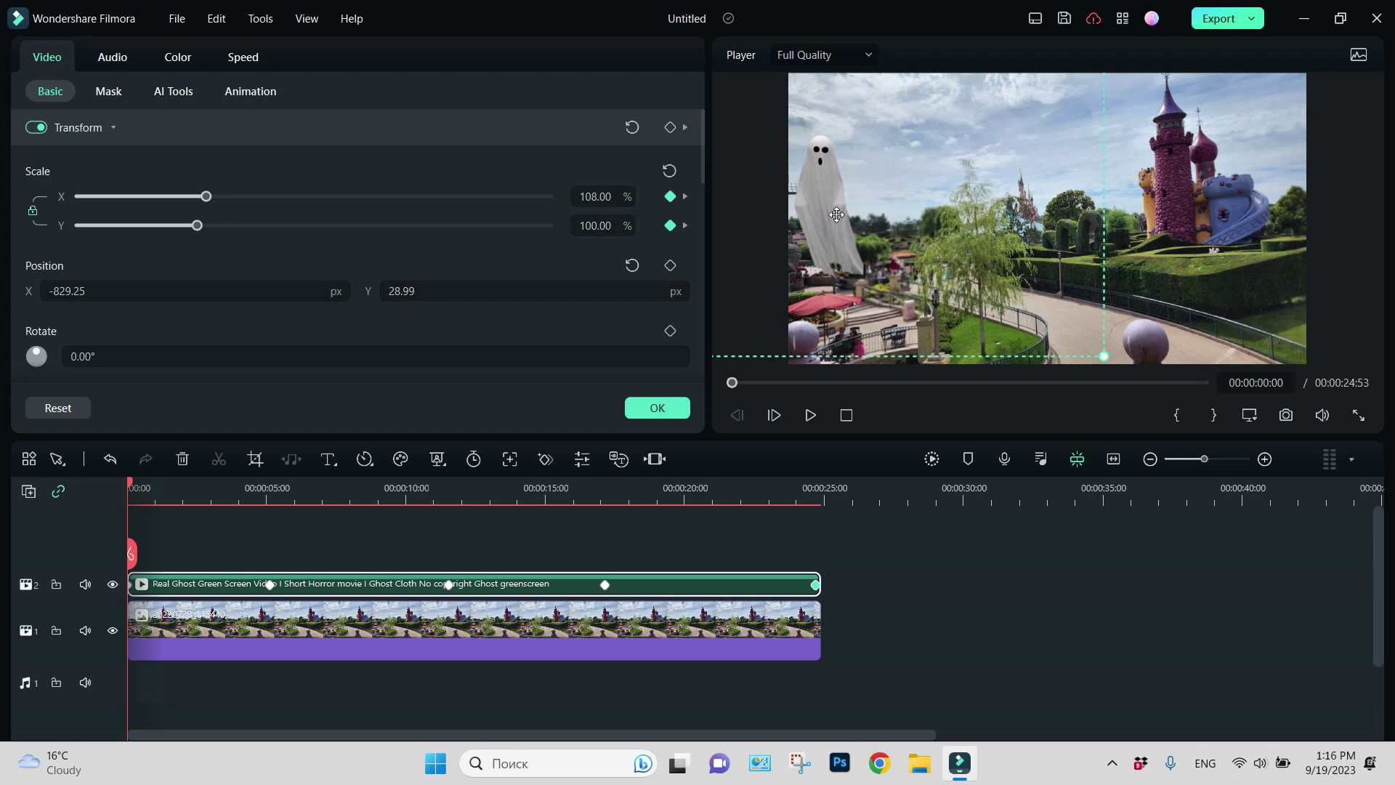
pyautogui.moveTo(263, 292)
pyautogui.mouseDown()
pyautogui.moveTo(200, 292)
pyautogui.moveTo(252, 292)
pyautogui.mouseUp()
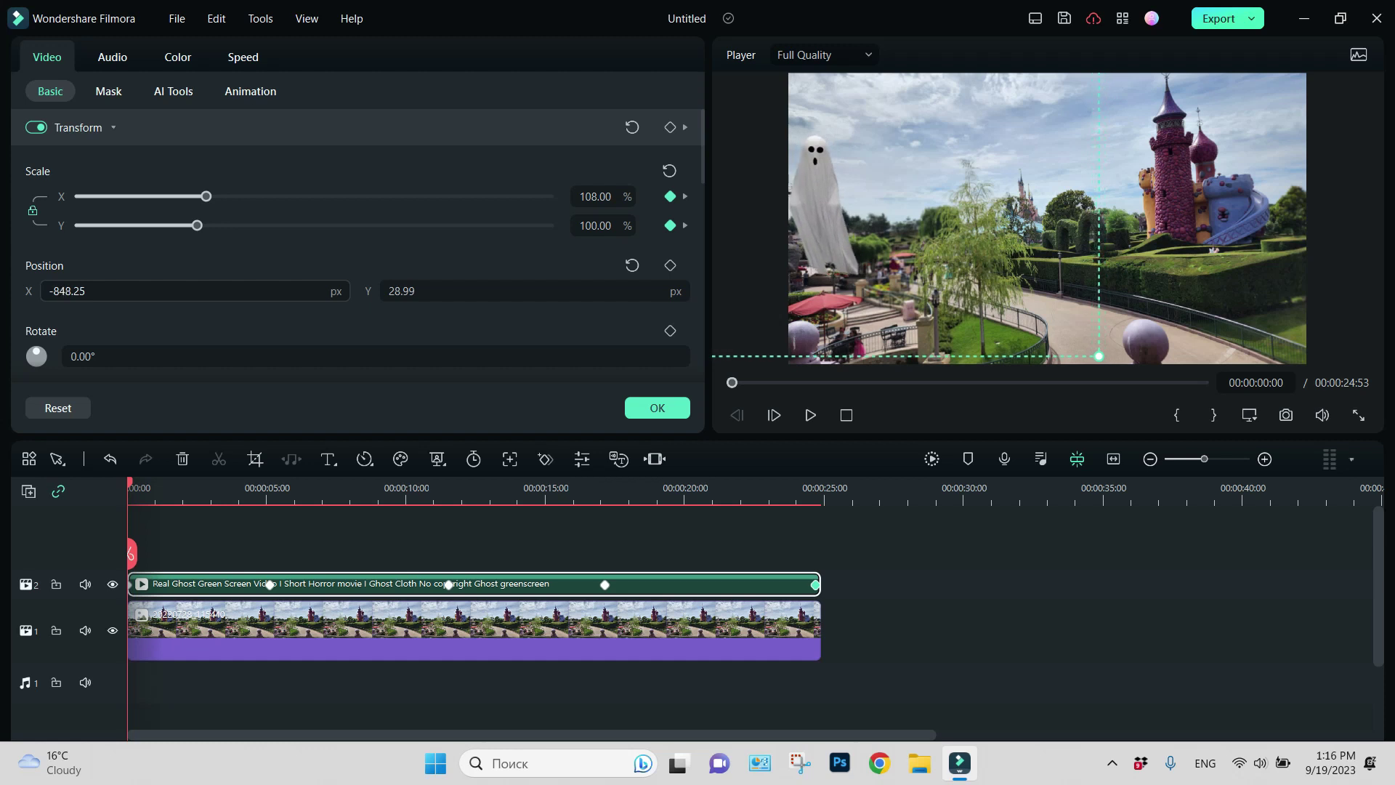
pyautogui.moveTo(478, 295); pyautogui.dragTo(485, 295)
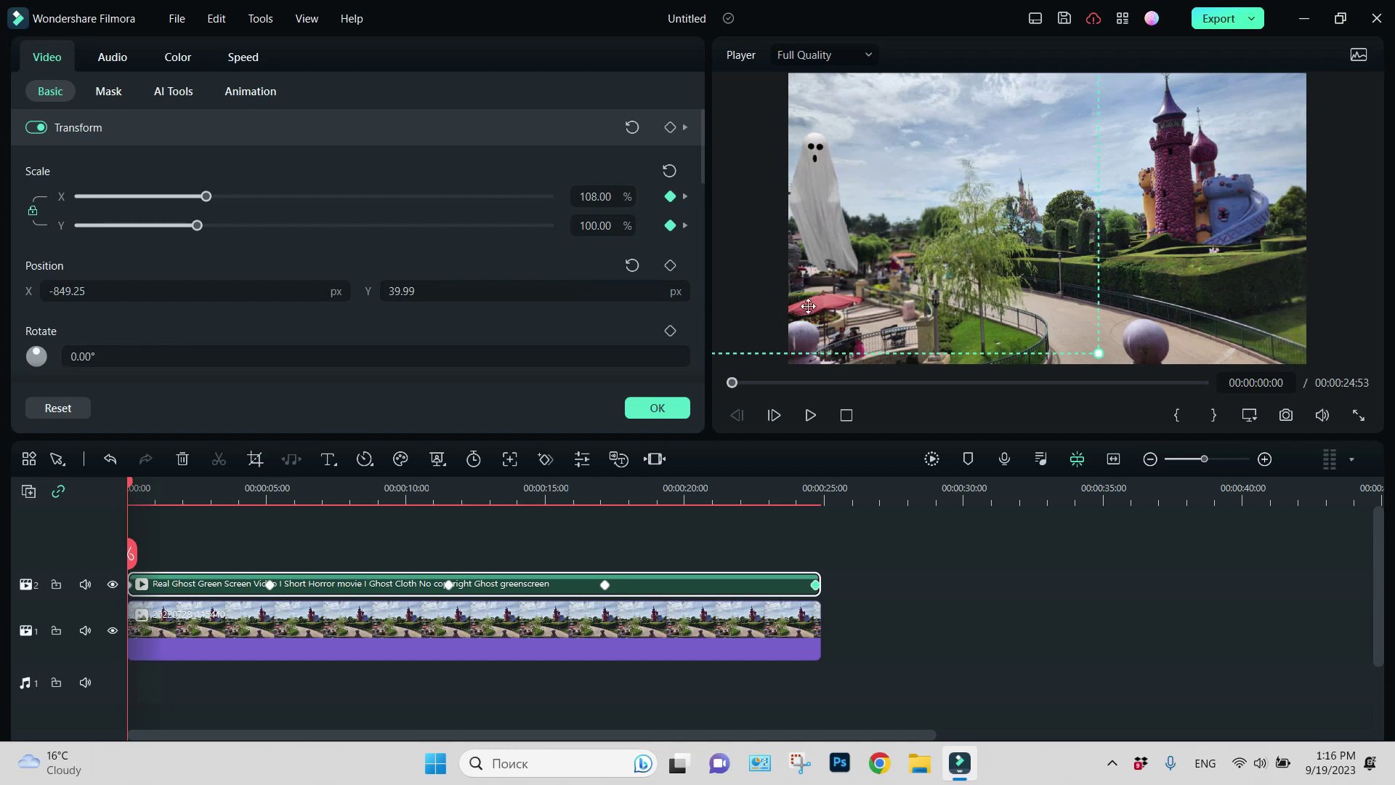
pyautogui.moveTo(930, 200)
pyautogui.mouseDown()
pyautogui.moveTo(1010, 196)
pyautogui.moveTo(966, 178)
pyautogui.moveTo(934, 205)
pyautogui.mouseUp()
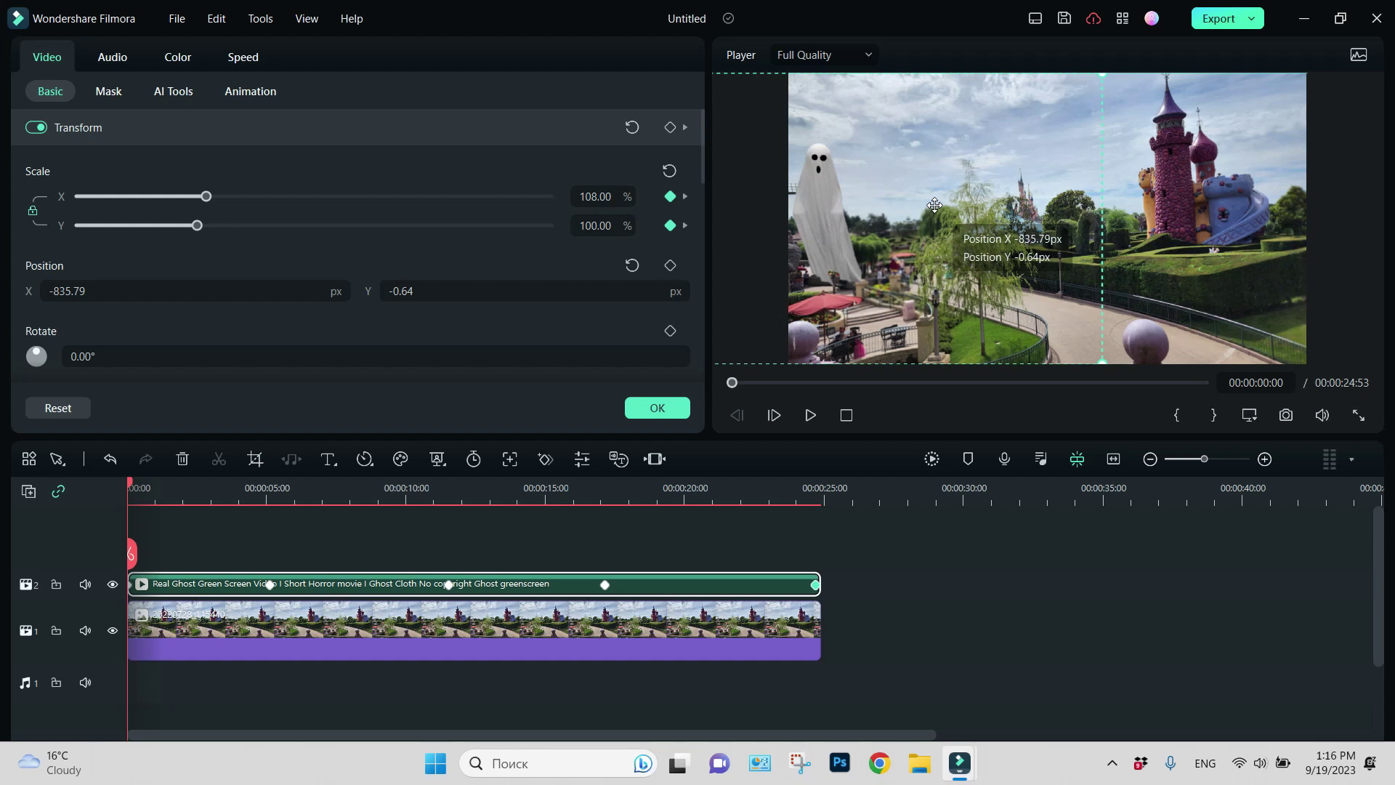
pyautogui.click(671, 266)
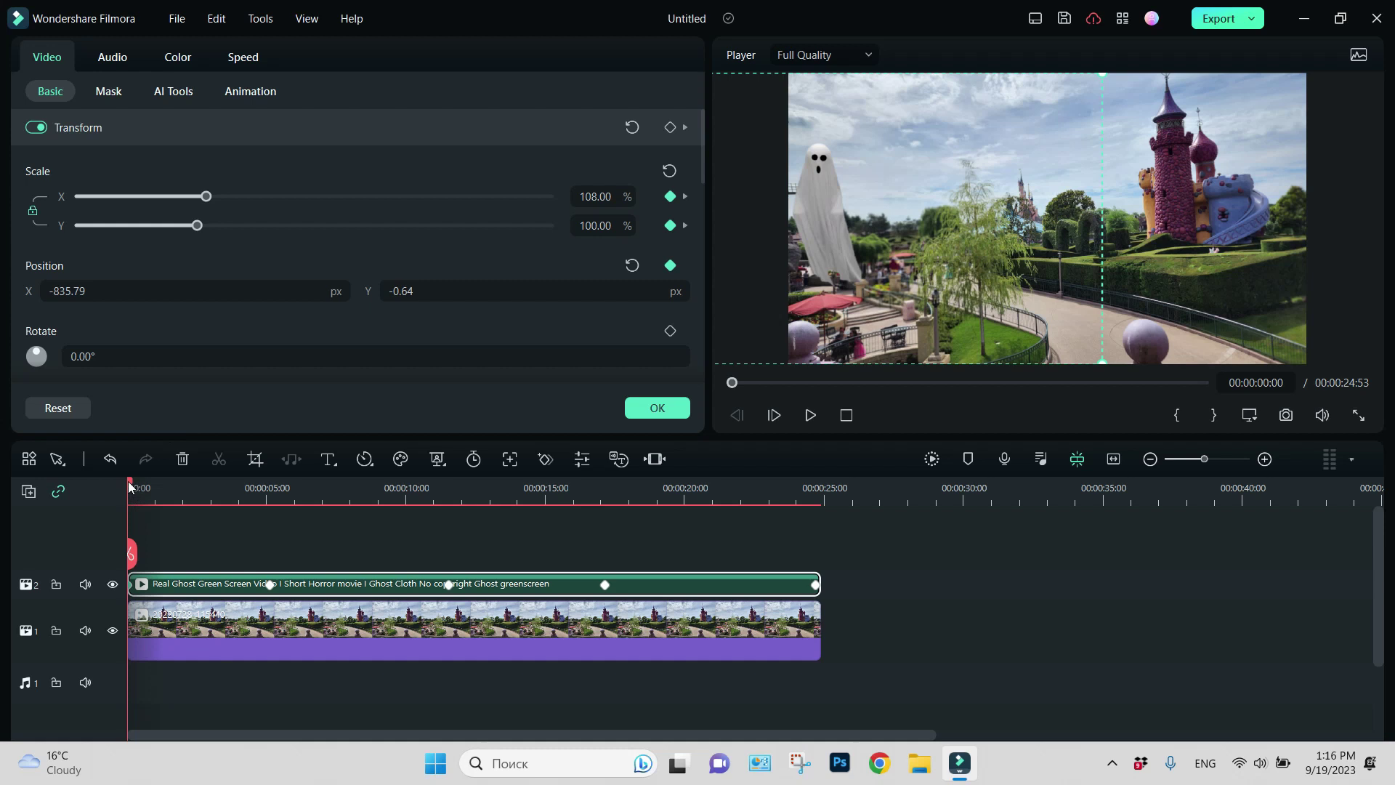
# Keyframe the ghost's position at about X -227.20, Y 354.44 at 00:00:07:02 and X -118.39, Y -359.27 at 00:00:09:50
pyautogui.moveTo(129, 486); pyautogui.dragTo(324, 546)
pyautogui.moveTo(814, 225); pyautogui.dragTo(990, 114)
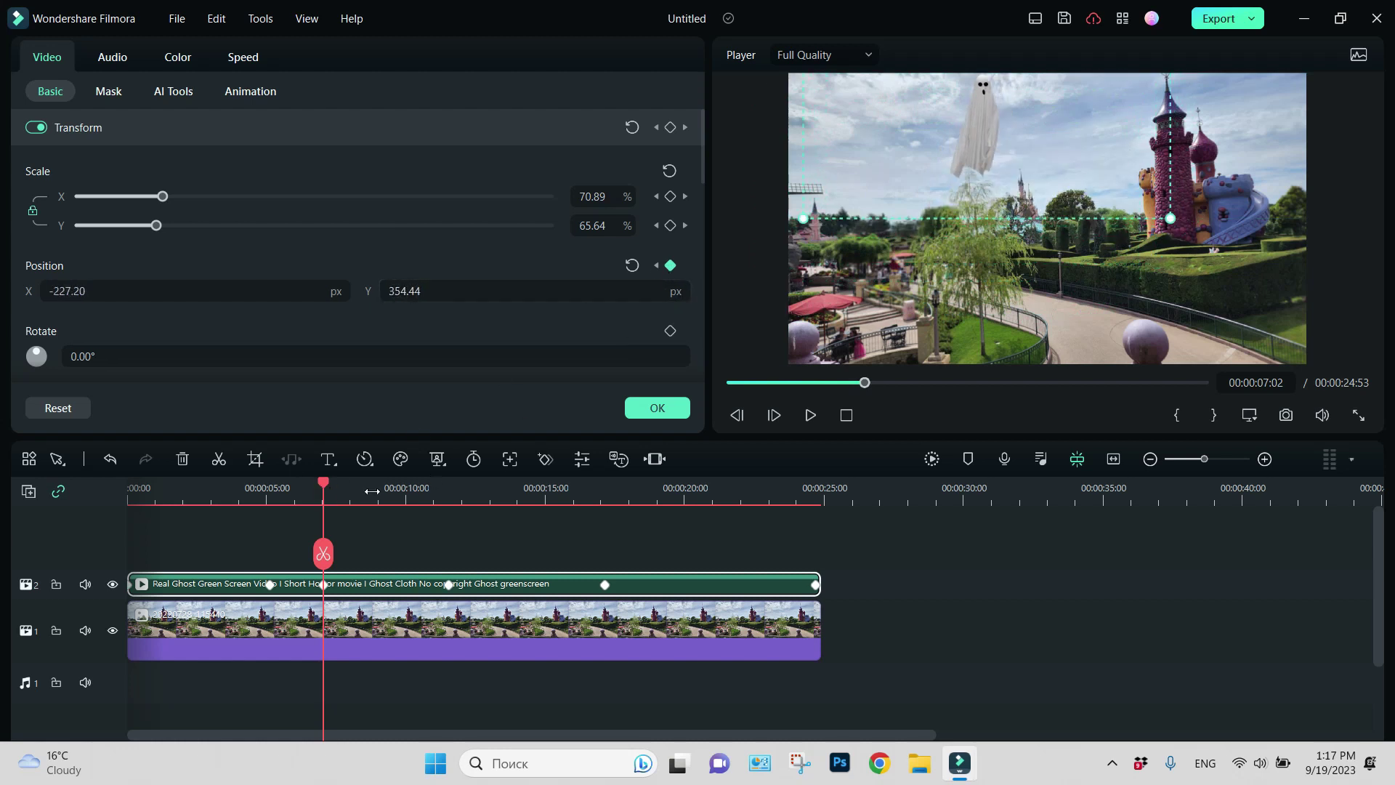
pyautogui.moveTo(329, 482); pyautogui.dragTo(402, 502)
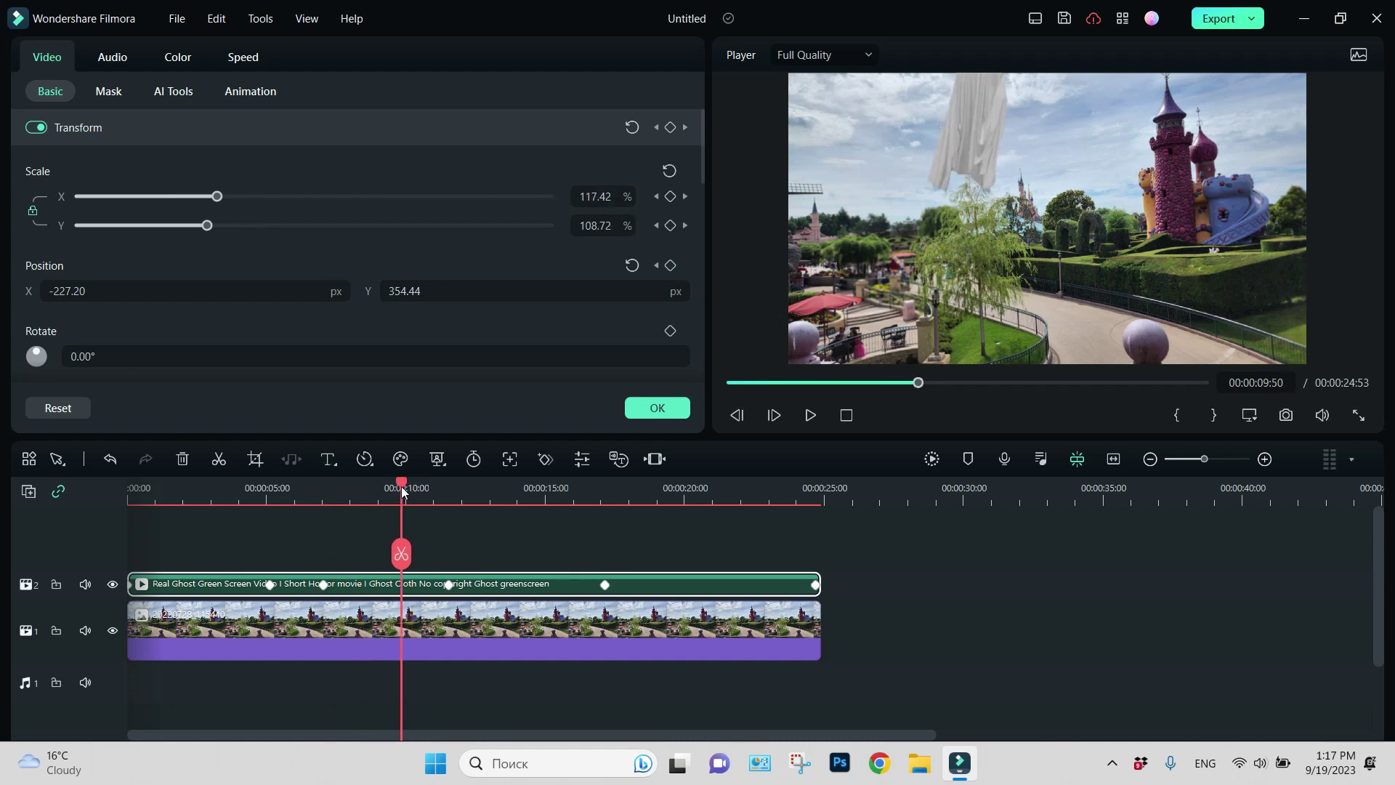
pyautogui.moveTo(968, 148); pyautogui.dragTo(998, 335)
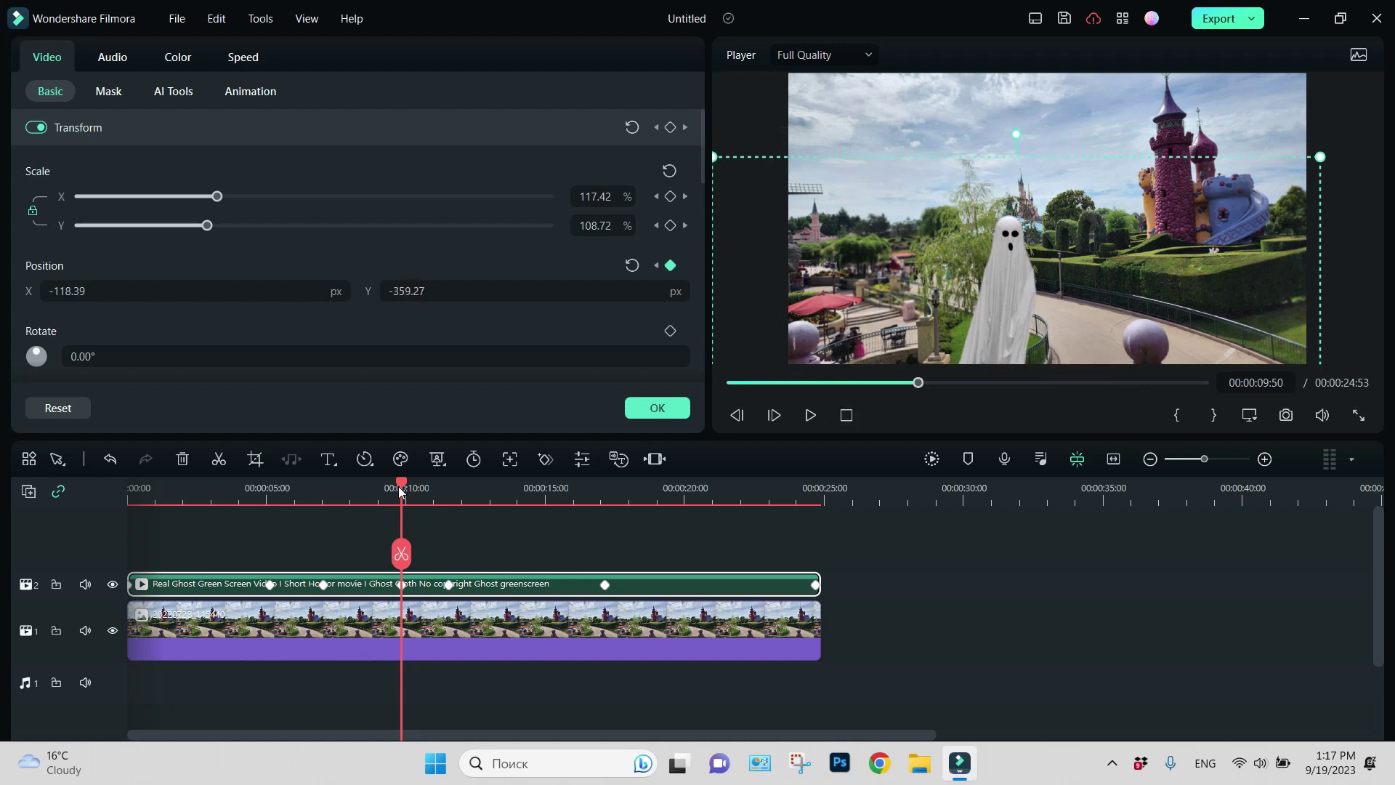
# Keyframe the ghost's position at about X 193.98, Y 491.80 at 00:00:15:19 and X 705.62, Y 322.12 at 00:00:24:49
pyautogui.moveTo(404, 491); pyautogui.dragTo(555, 504)
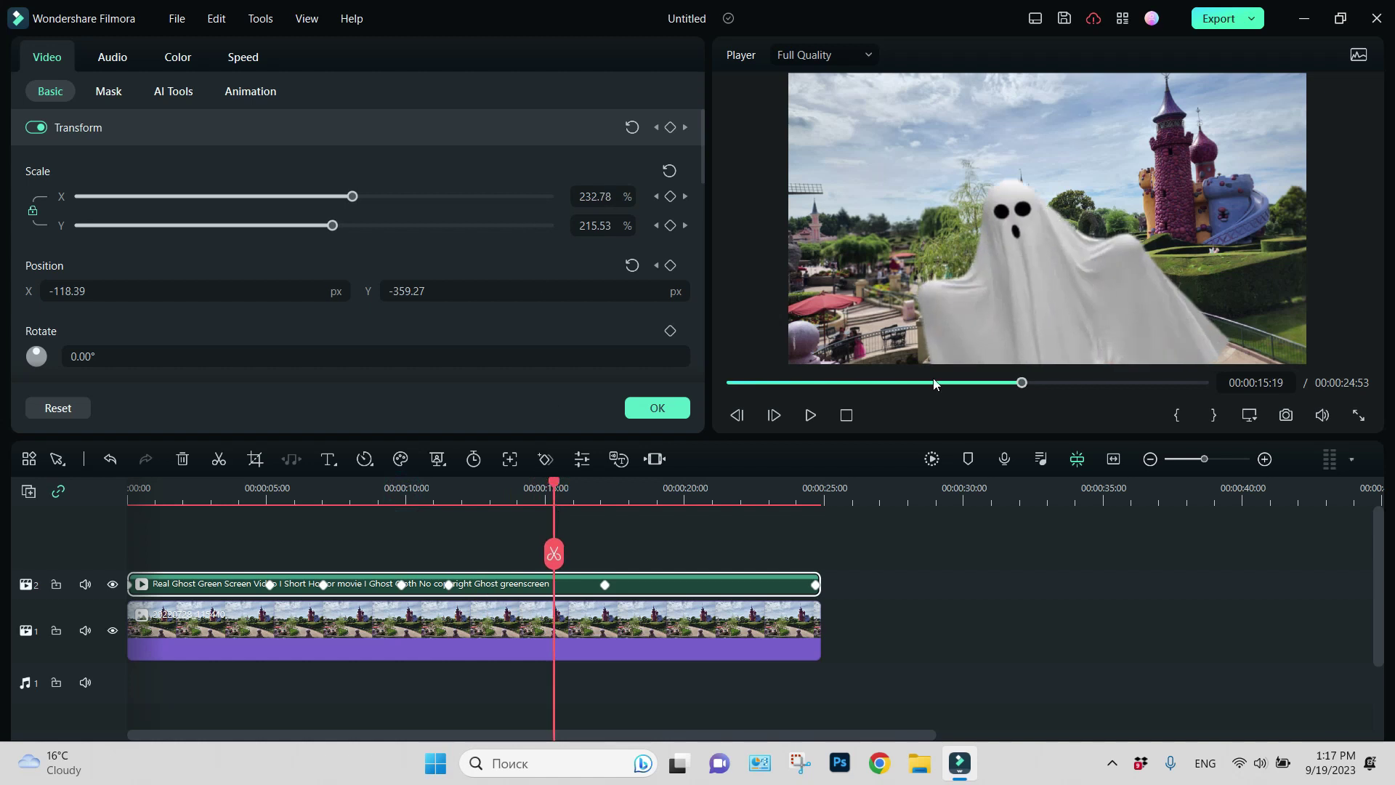
pyautogui.moveTo(1065, 328); pyautogui.dragTo(1138, 92)
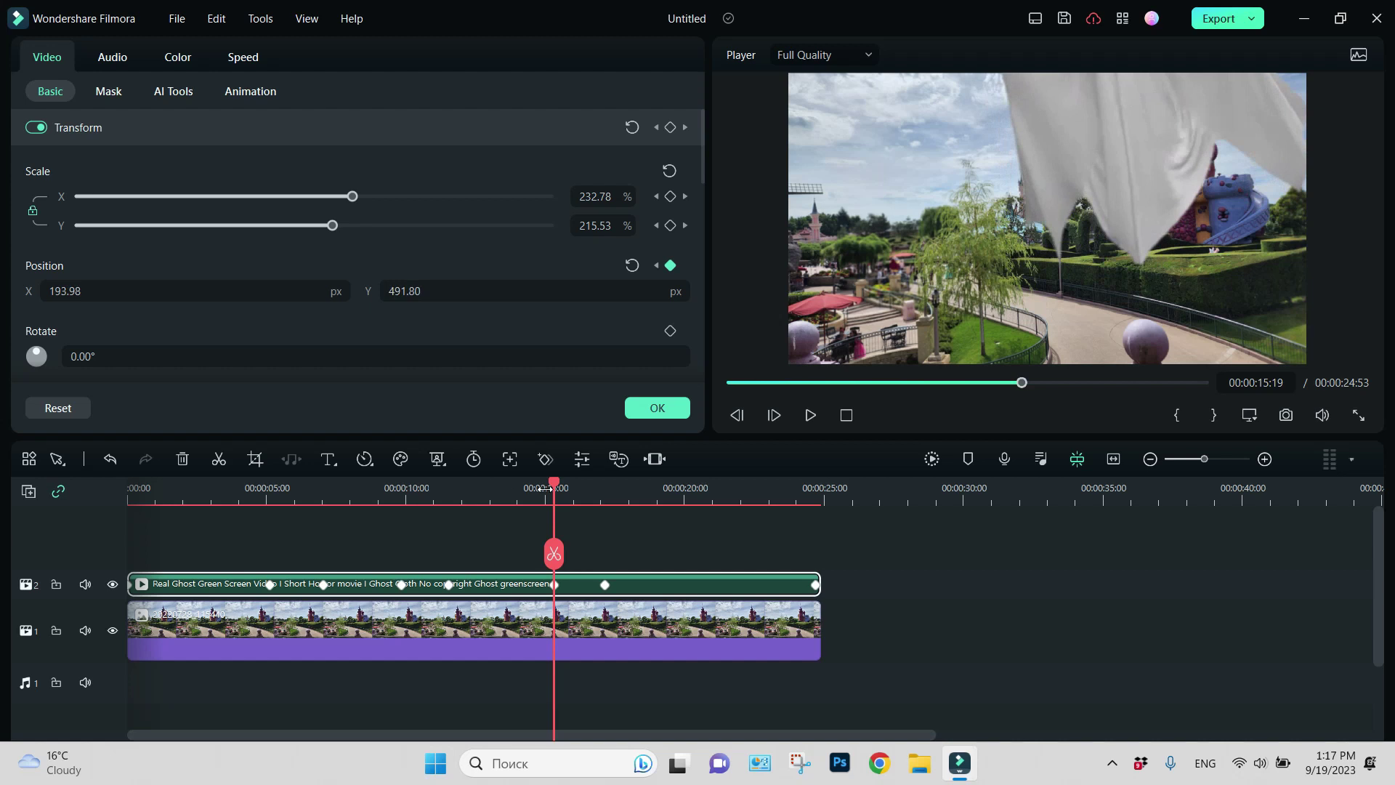
pyautogui.moveTo(555, 476); pyautogui.dragTo(761, 488)
pyautogui.click(818, 552)
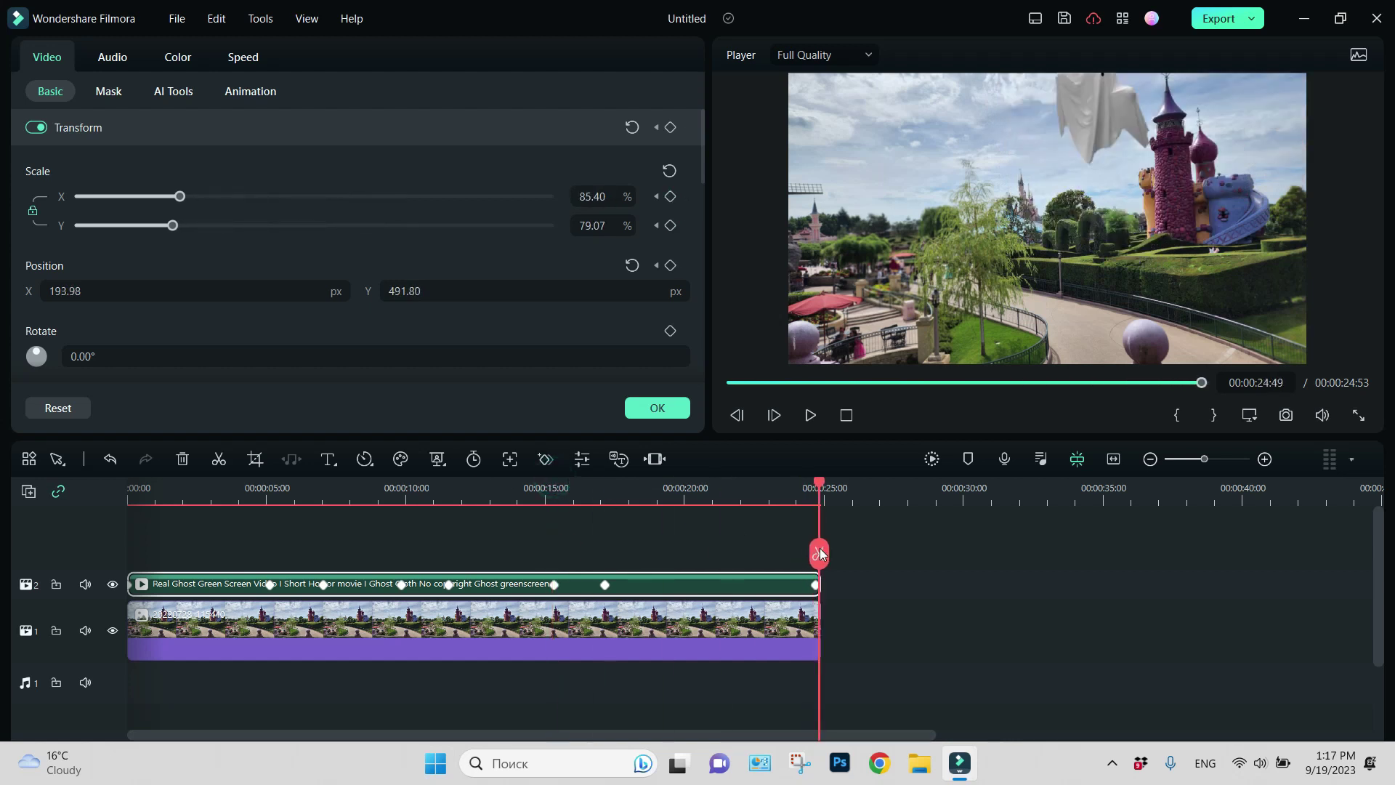
pyautogui.moveTo(1096, 118); pyautogui.dragTo(1233, 161)
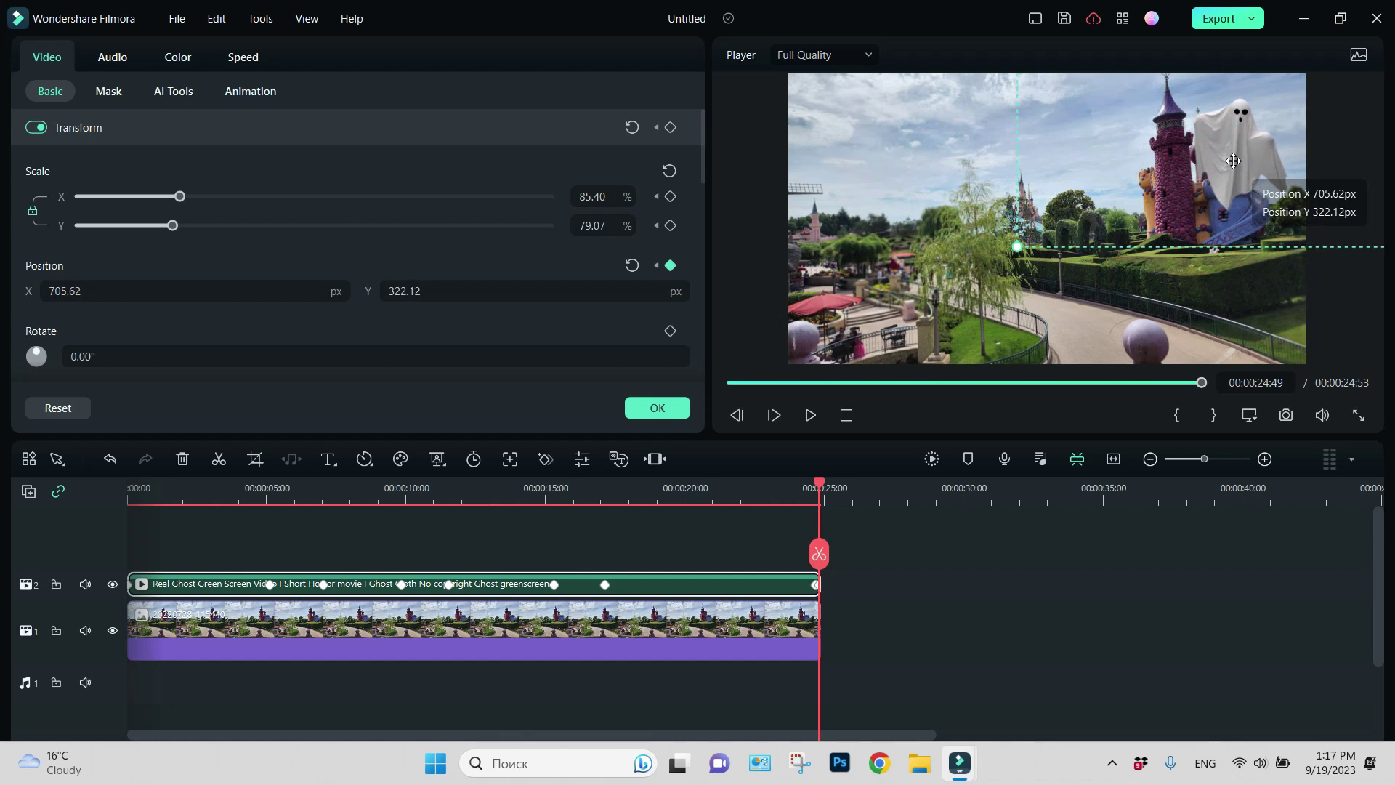
# Play the whole sequence from the start to check the ghost's movement path
pyautogui.moveTo(820, 485); pyautogui.dragTo(130, 487)
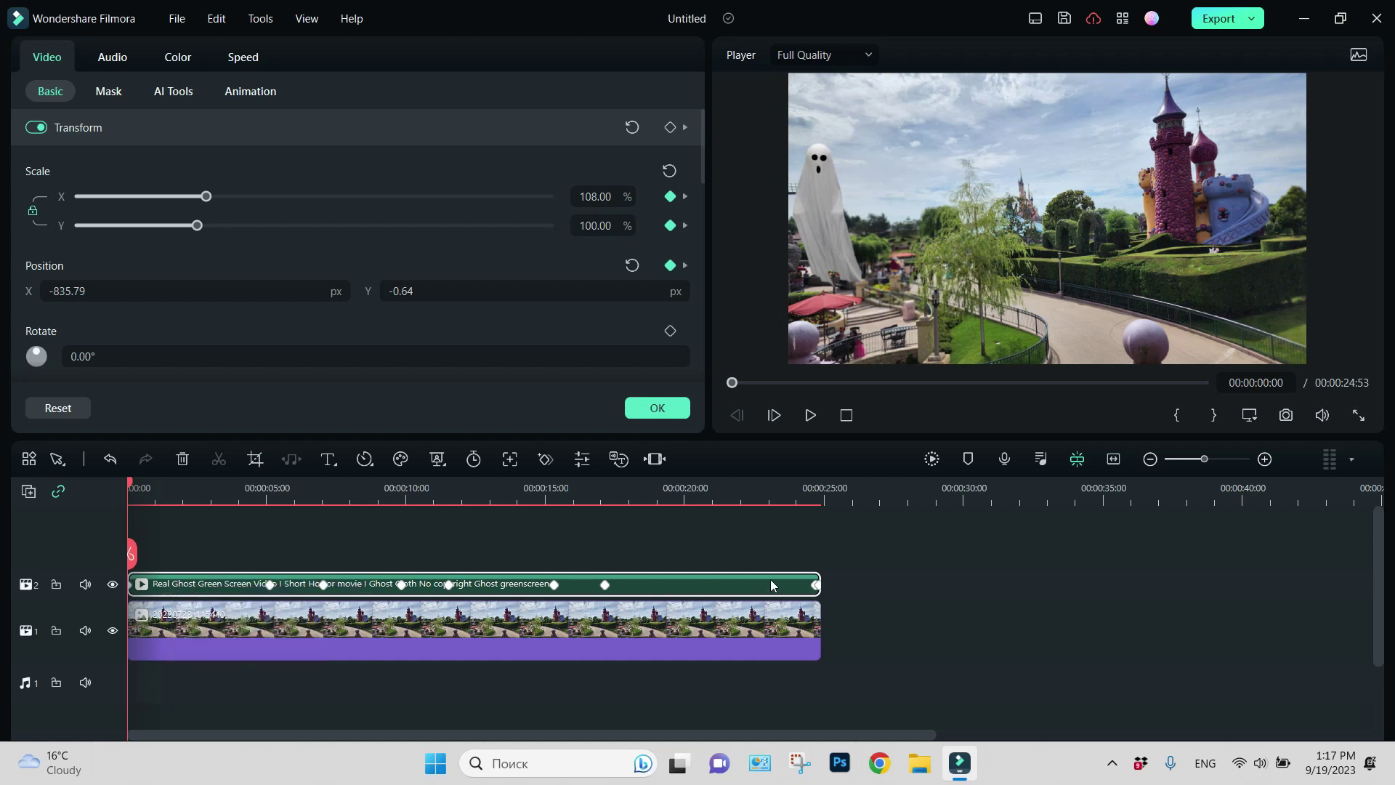
pyautogui.click(809, 415)
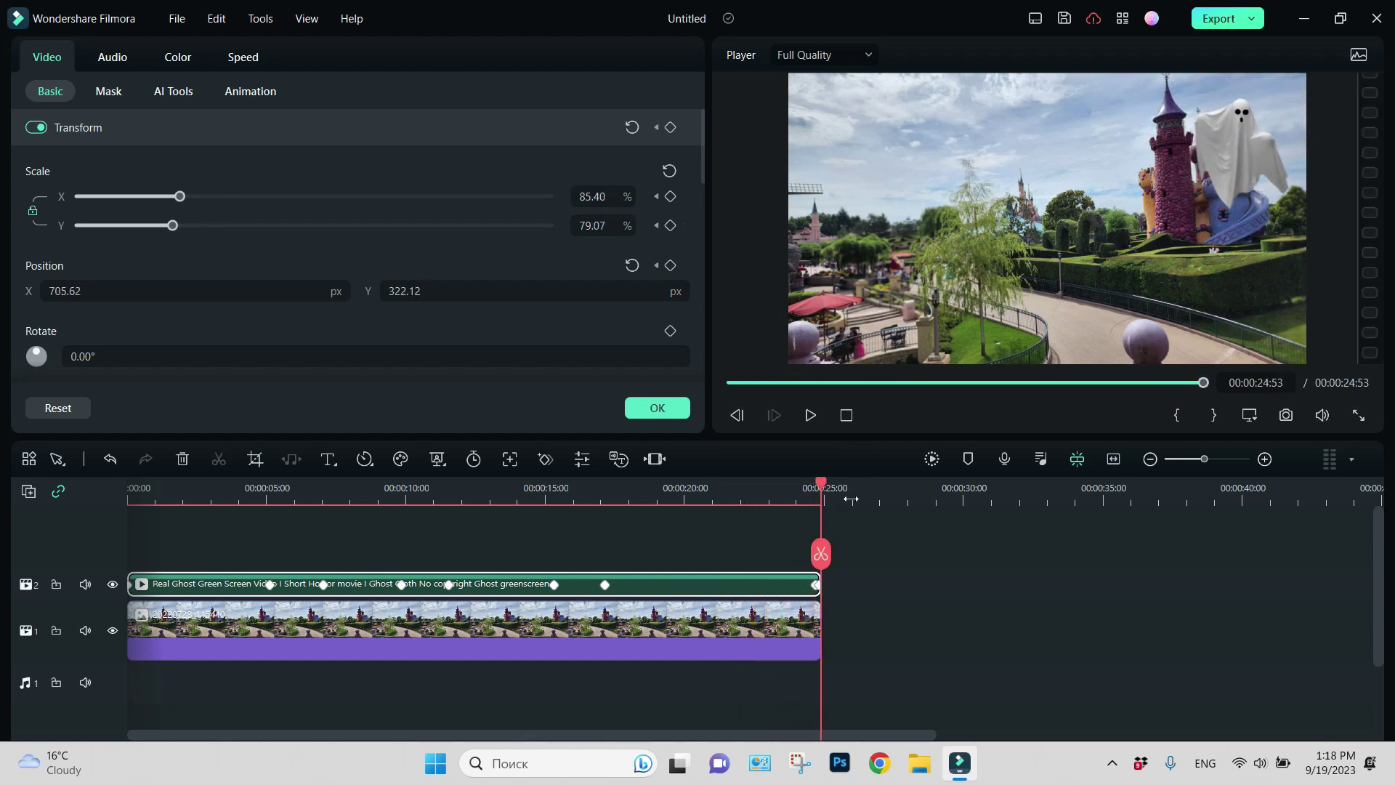
# Move the ghost to about X 130.49, Y -234.88 at 00:00:14:49 as a keyframe and delete the neighbouring keyframe at 00:00:15:19
pyautogui.moveTo(817, 484); pyautogui.dragTo(540, 555)
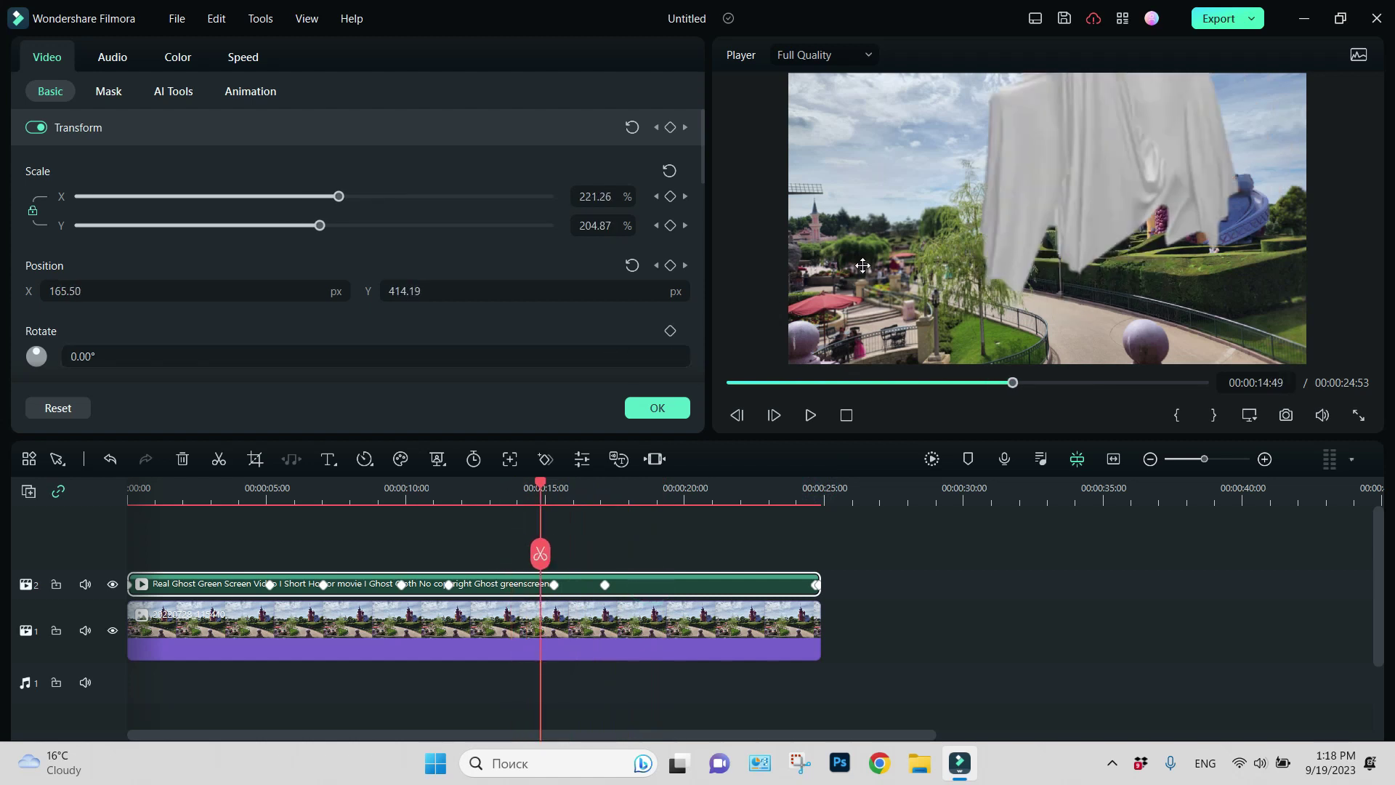
pyautogui.moveTo(1019, 202); pyautogui.dragTo(1011, 374)
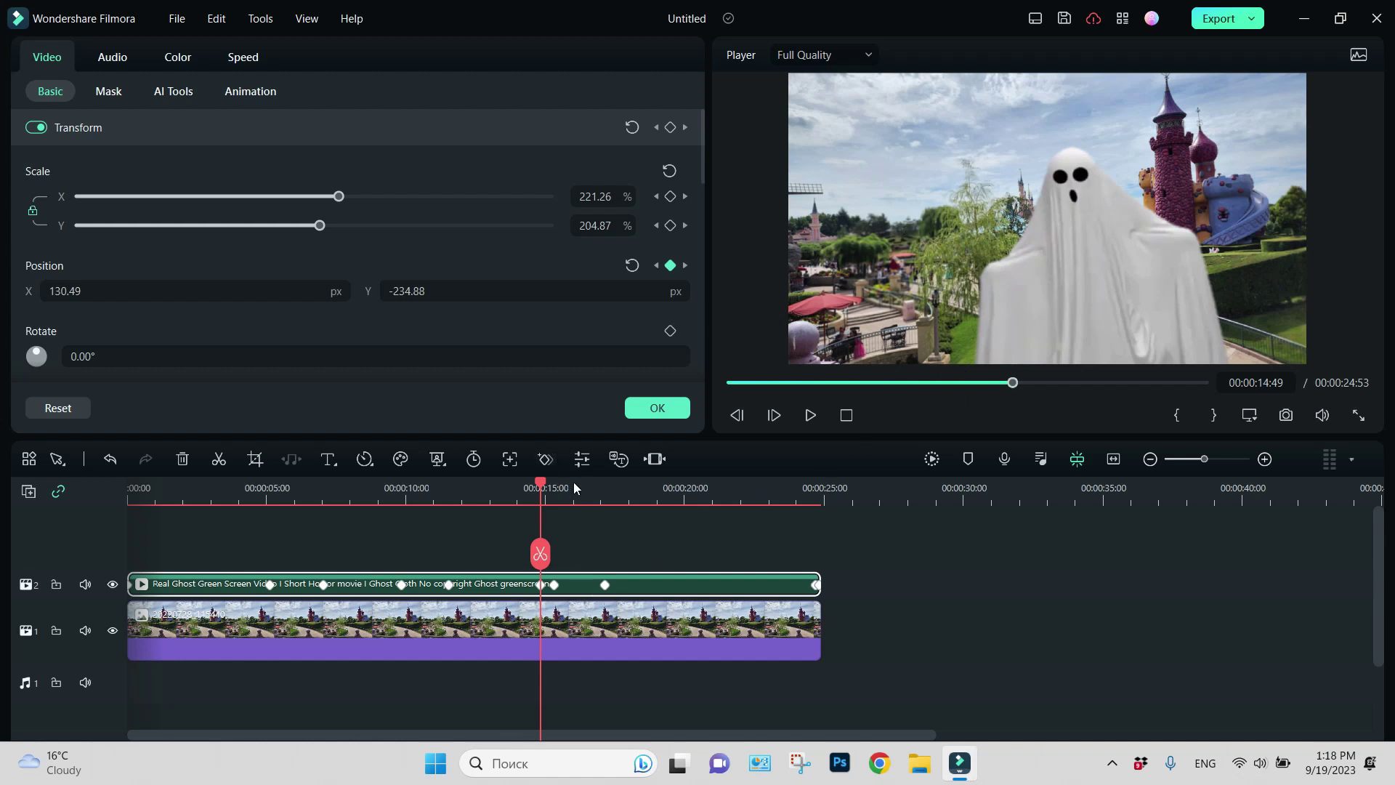
pyautogui.click(556, 587)
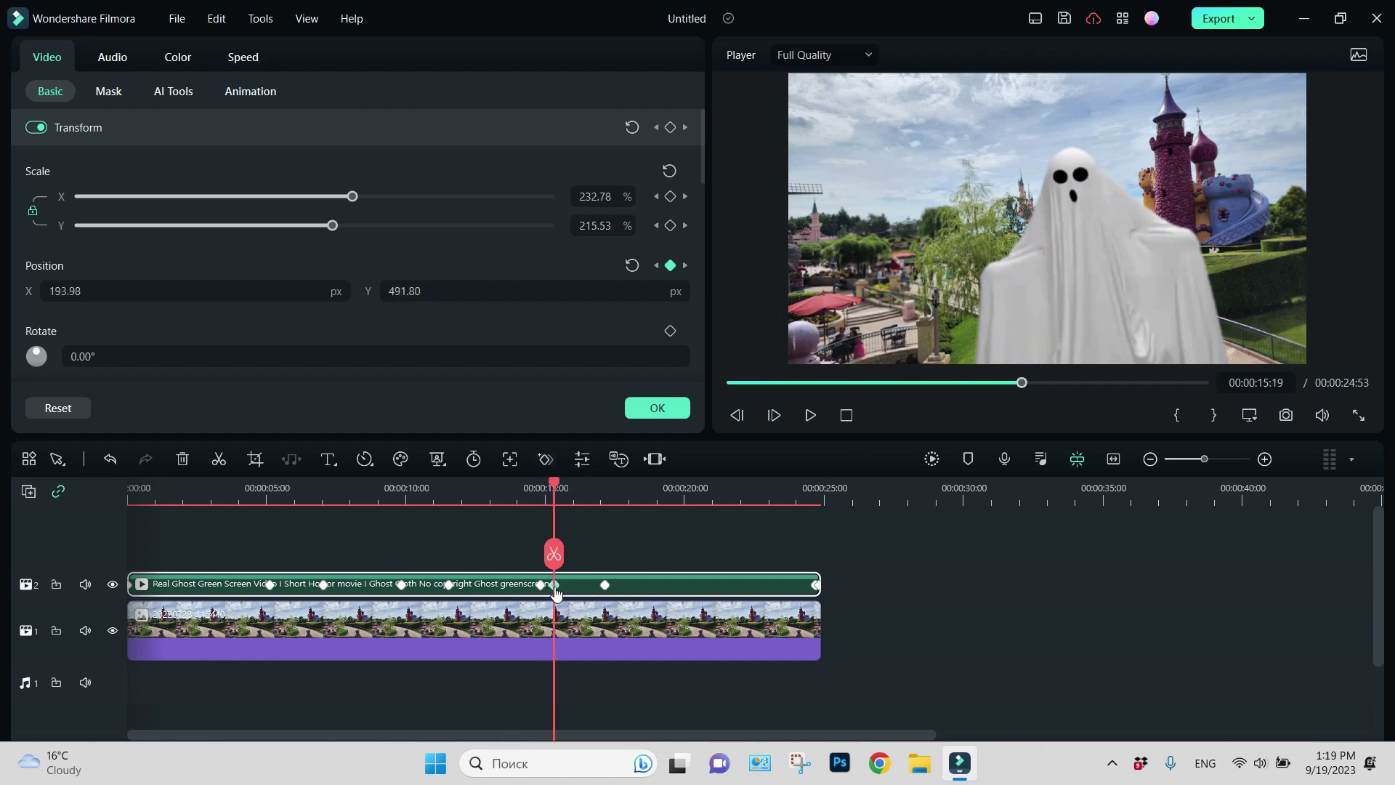
pyautogui.rightClick(553, 588)
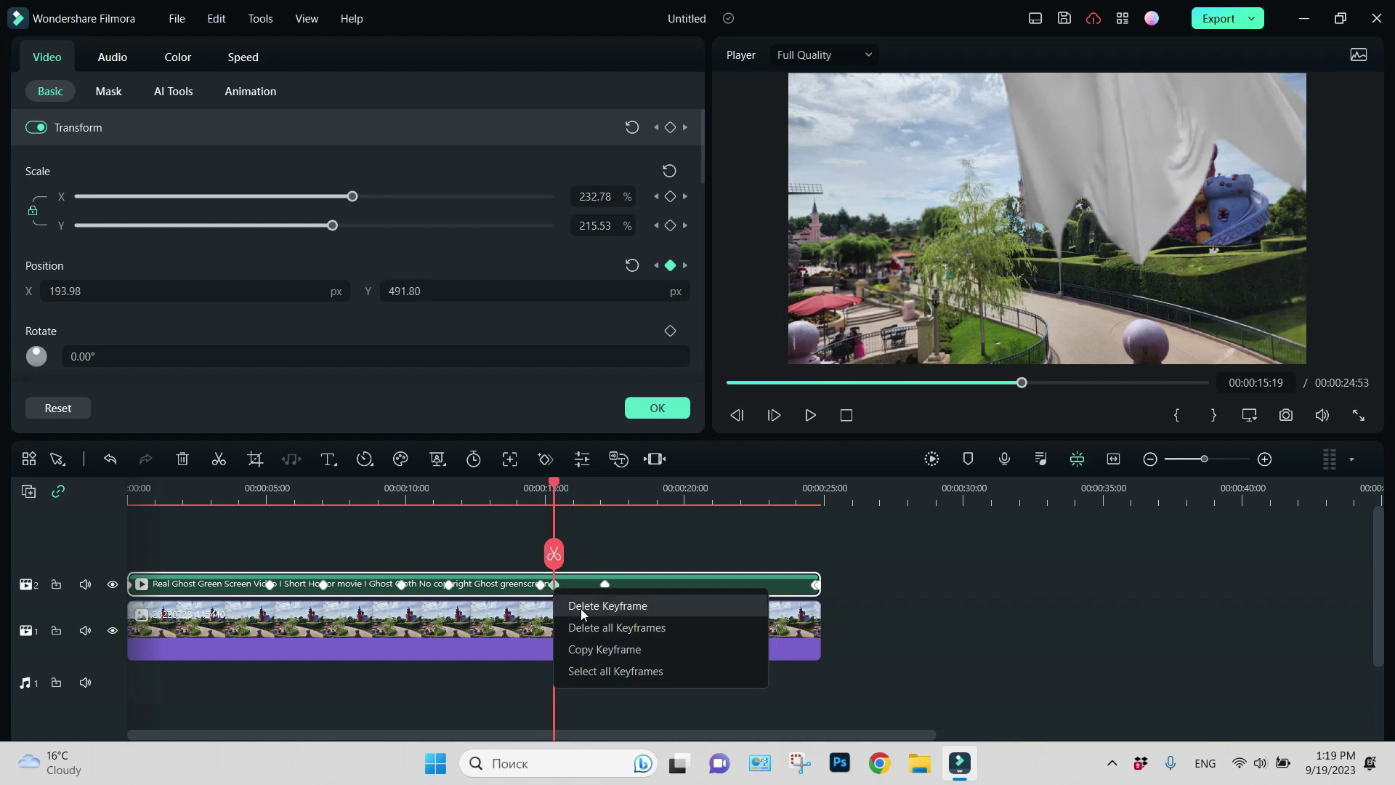
pyautogui.click(653, 605)
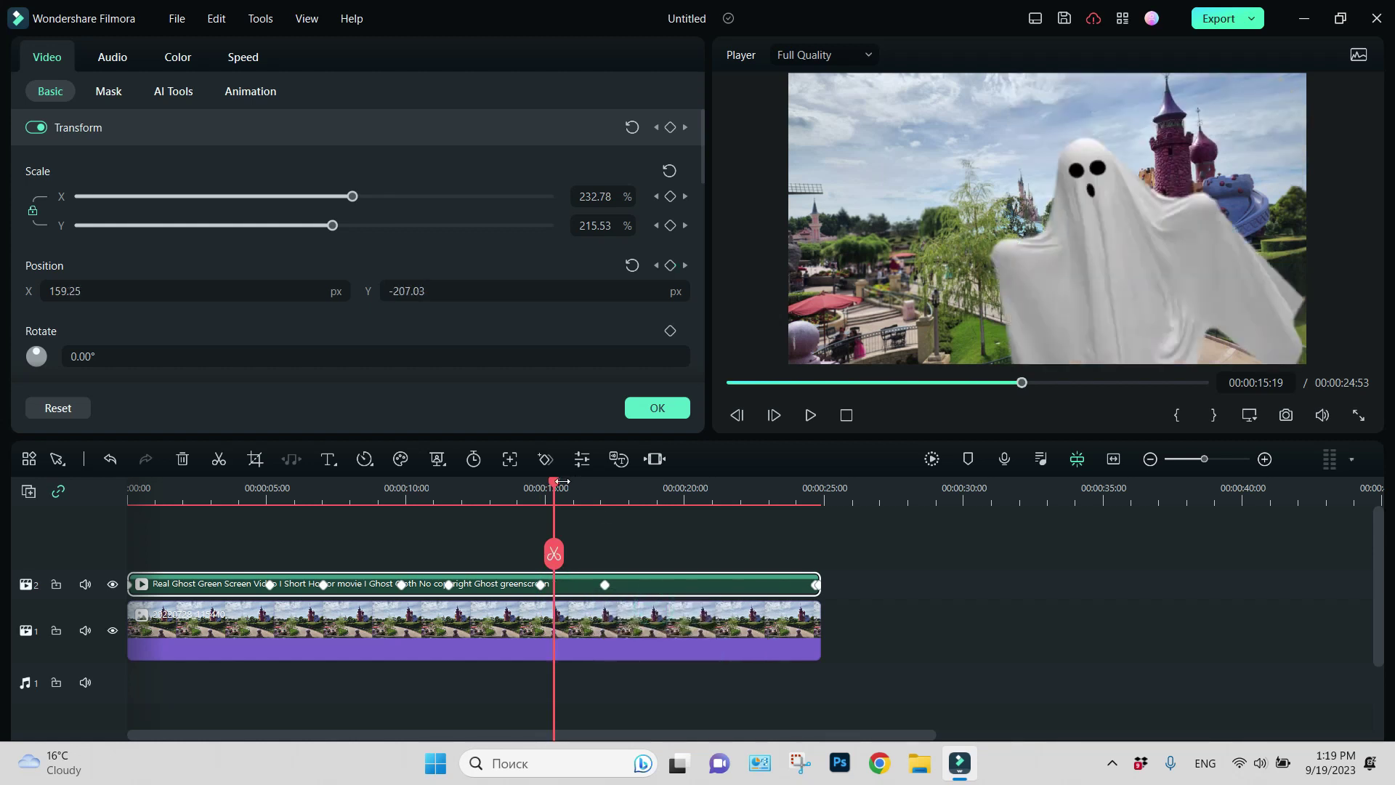
# Review the corrected ghost motion by playing from shortly before 00:00:10:00, and replay the sequence from the start
pyautogui.moveTo(555, 485); pyautogui.dragTo(396, 494)
pyautogui.click(810, 415)
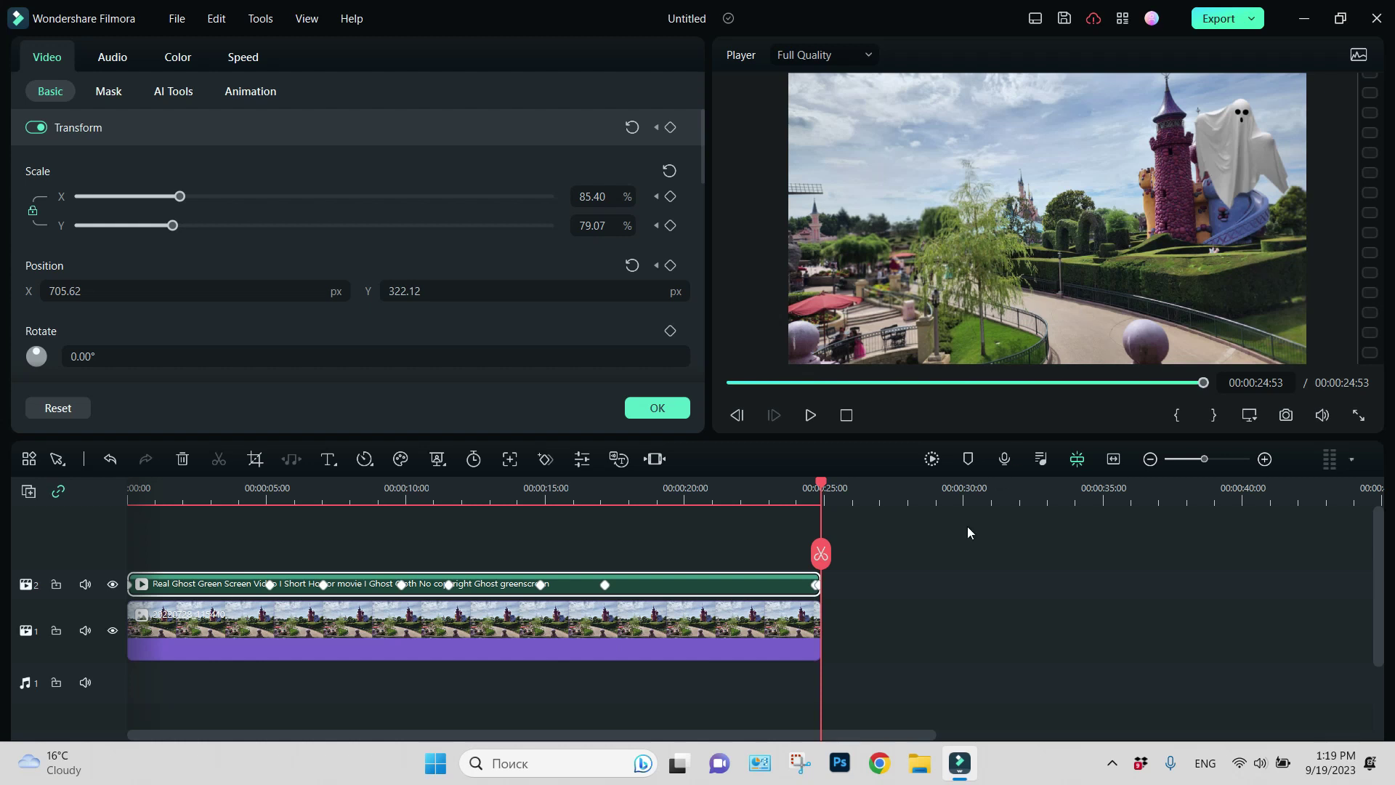
pyautogui.moveTo(820, 486); pyautogui.dragTo(129, 501)
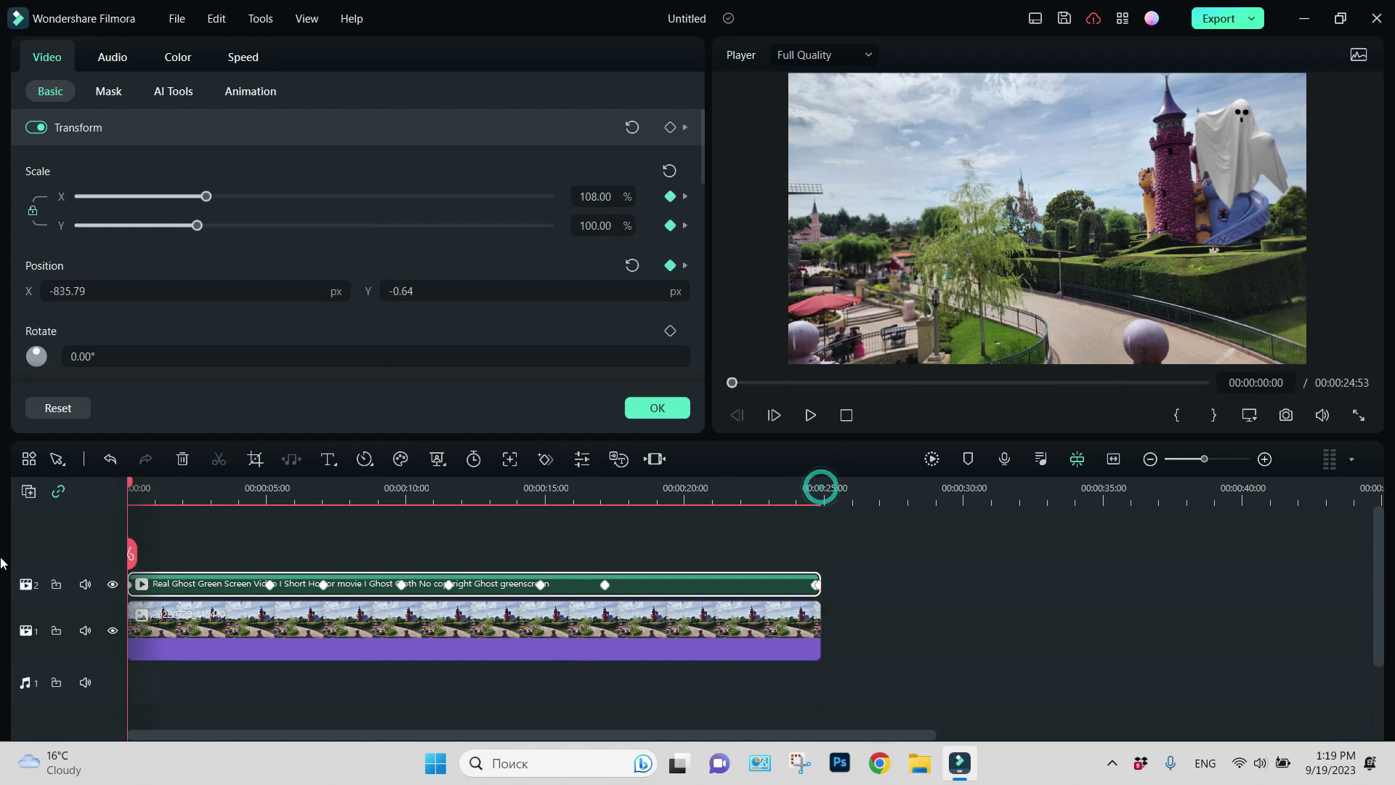
pyautogui.click(812, 415)
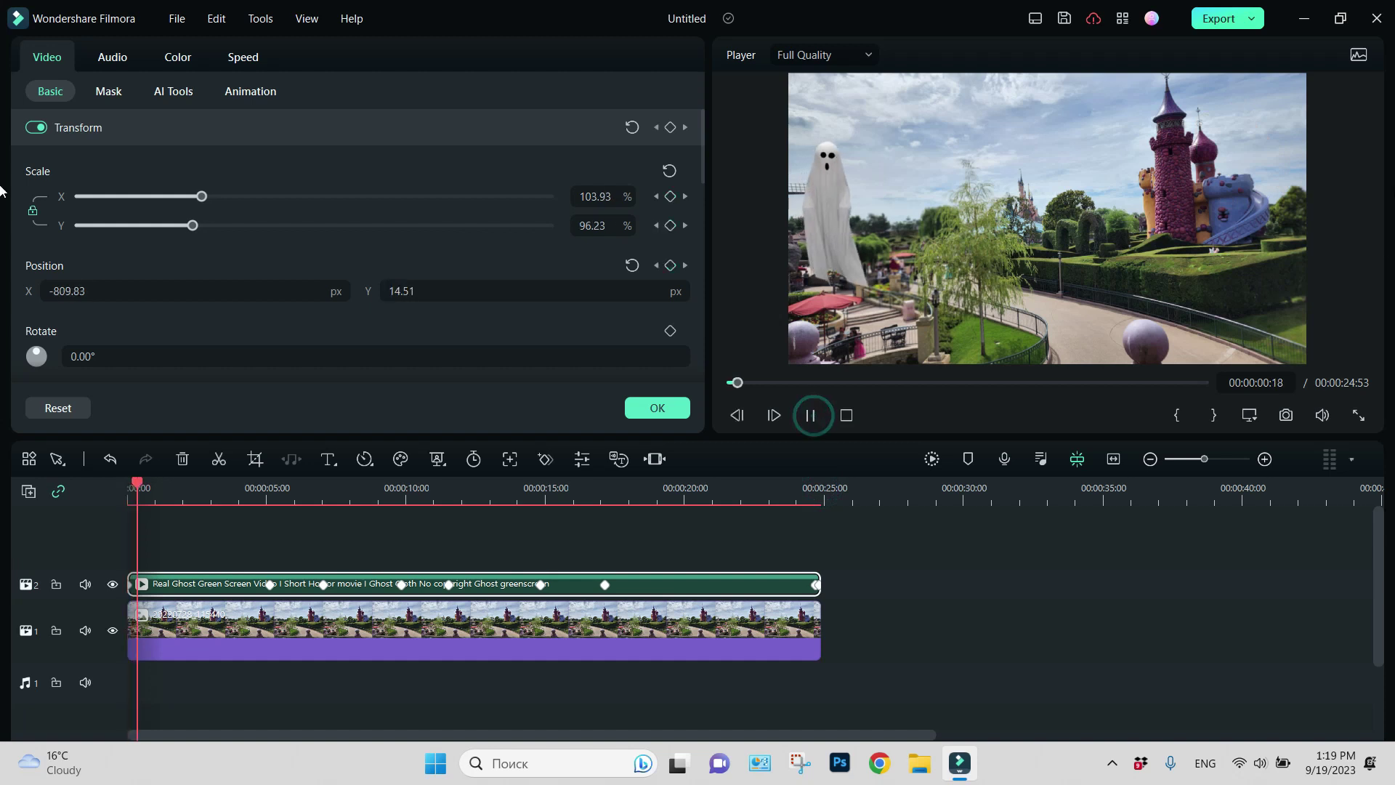